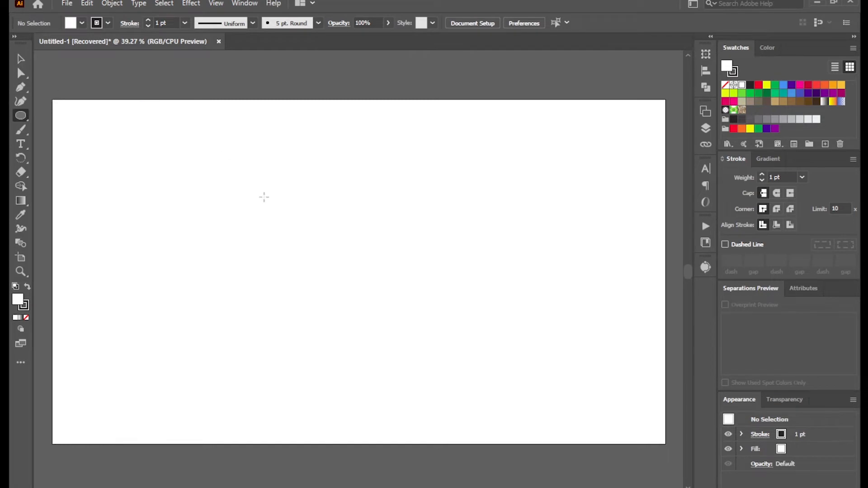
Draw a circle in the artboard's upper middle and rotate two copies of it by 120° about its bottom anchor point
{"action": "left_click_drag", "start_coordinate": [332, 203], "coordinate": [368, 238]}
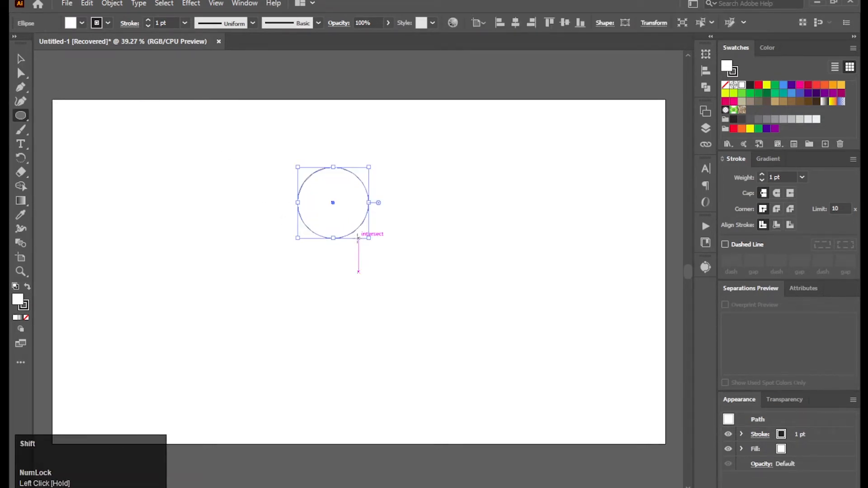
{"action": "left_click", "coordinate": [19, 59]}
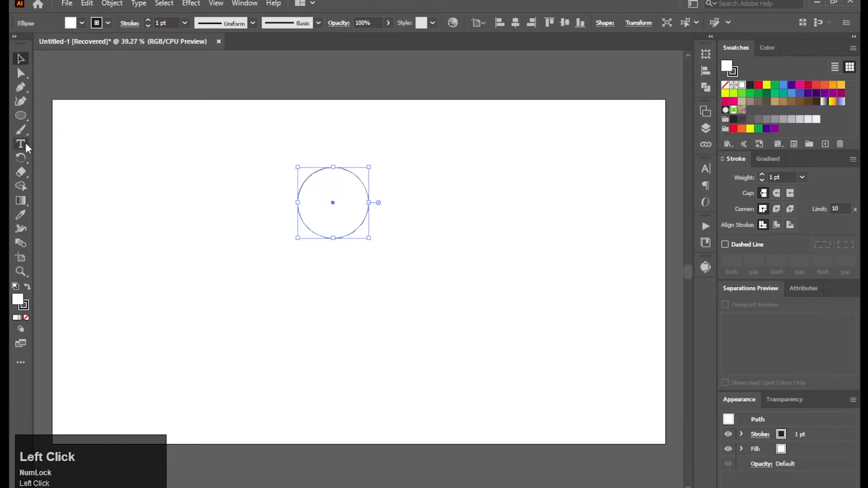
{"action": "left_click_drag", "start_coordinate": [21, 159], "coordinate": [52, 159]}
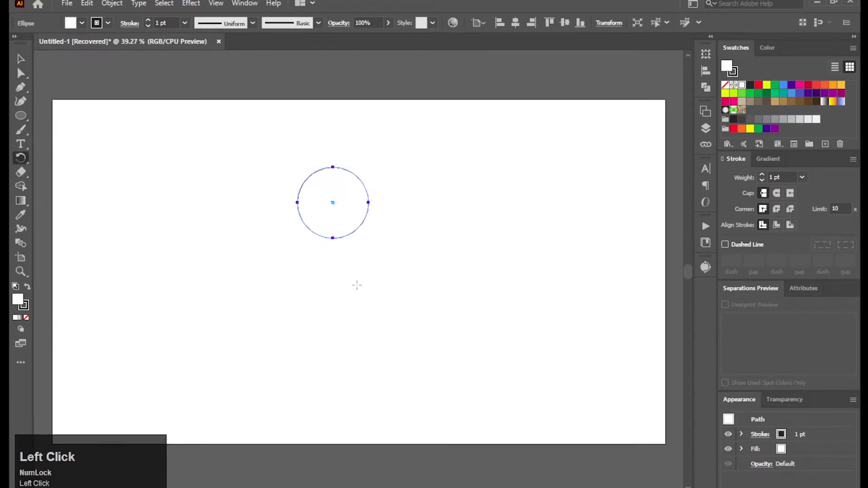
{"action": "left_click", "coordinate": [333, 238], "text": "alt"}
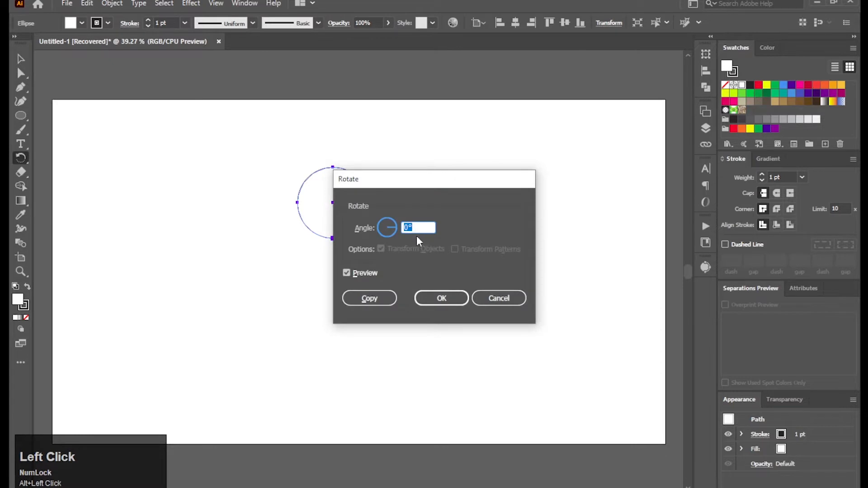
{"action": "type", "text": "123"}
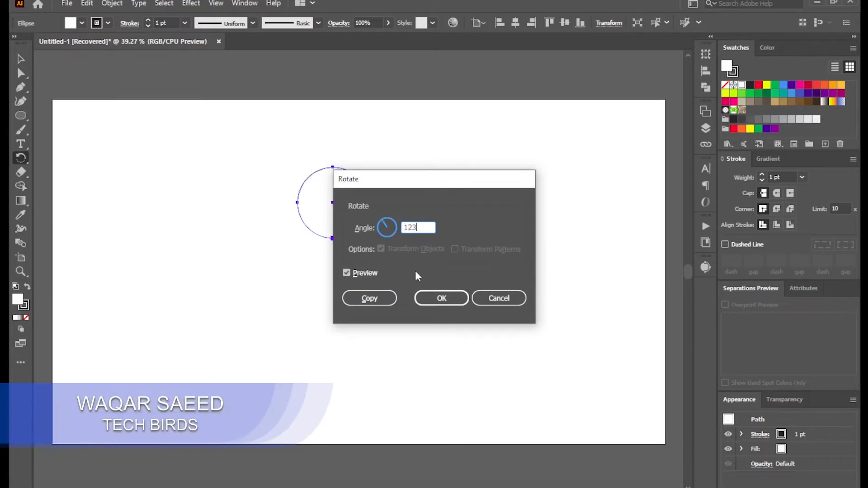
{"action": "key", "text": "BackSpace"}
{"action": "type", "text": "0"}
{"action": "left_click", "coordinate": [378, 301]}
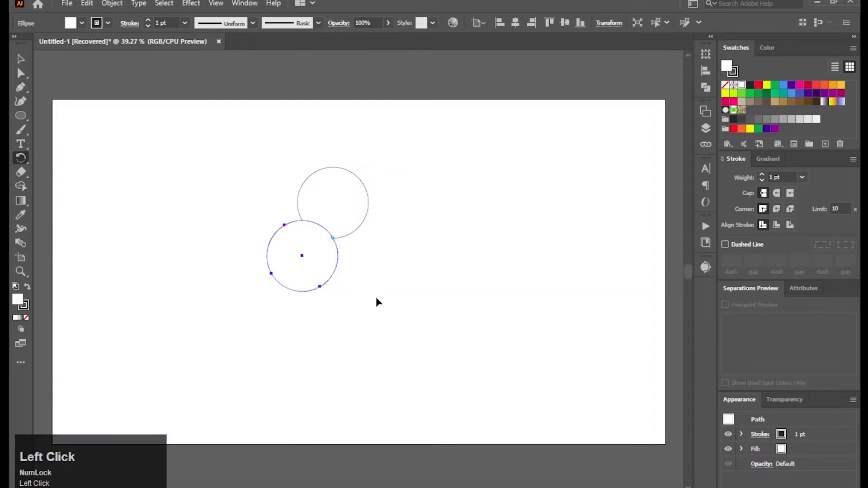
{"action": "key", "text": "ctrl+d"}
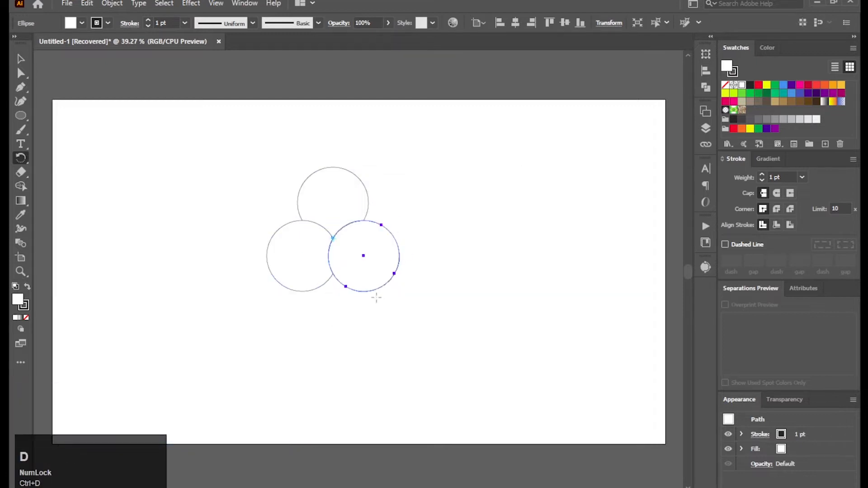
Set the fill of all three circles to None, keeping their black outlines
{"action": "left_click", "coordinate": [21, 58]}
{"action": "left_click", "coordinate": [21, 57]}
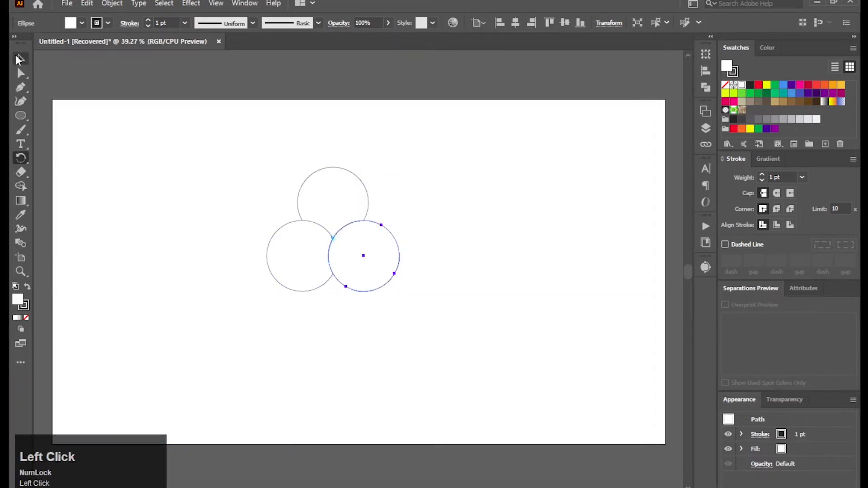
{"action": "left_click_drag", "start_coordinate": [231, 169], "coordinate": [403, 324]}
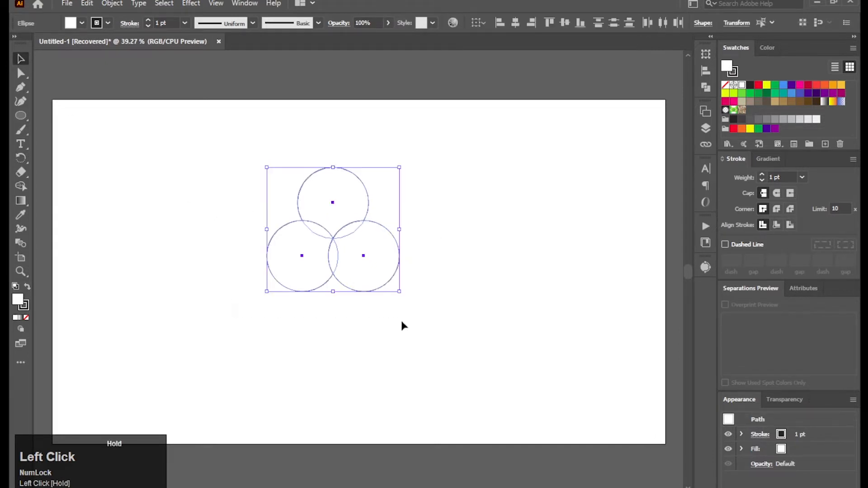
{"action": "left_click", "coordinate": [97, 25]}
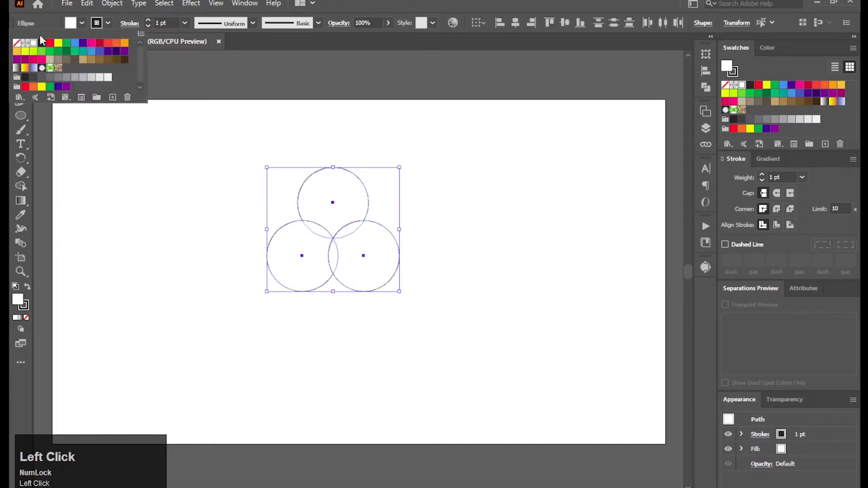
{"action": "left_click", "coordinate": [16, 43]}
{"action": "left_click", "coordinate": [184, 197]}
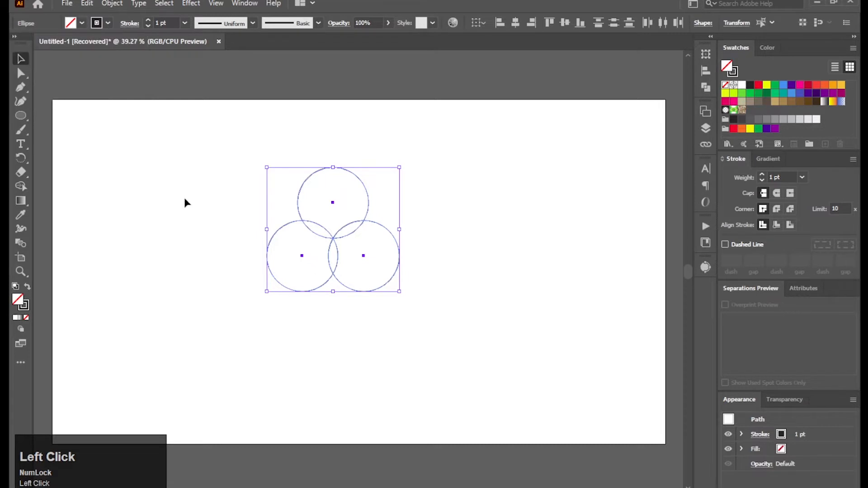
{"action": "left_click", "coordinate": [188, 202]}
Duplicate the top circle in place and move the copy up and left until its bottom anchor meets the lower-left circle's top edge
{"action": "left_click", "coordinate": [339, 171]}
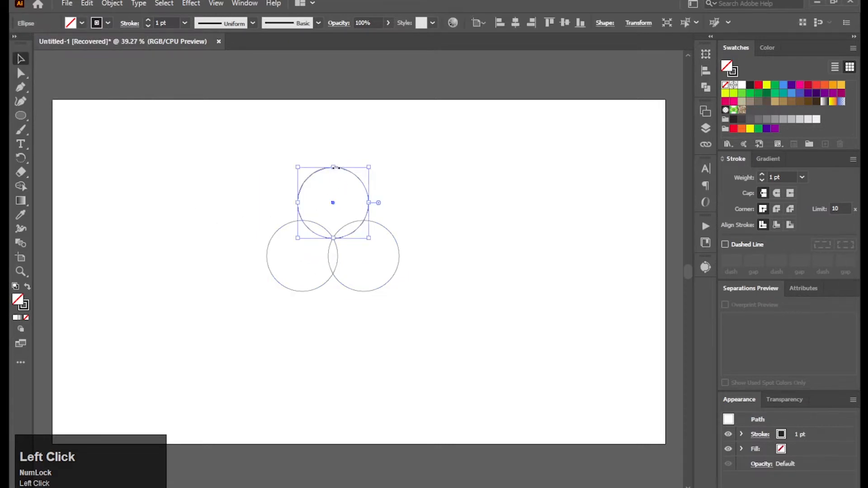
{"action": "left_click", "coordinate": [87, 3]}
{"action": "left_click", "coordinate": [106, 60]}
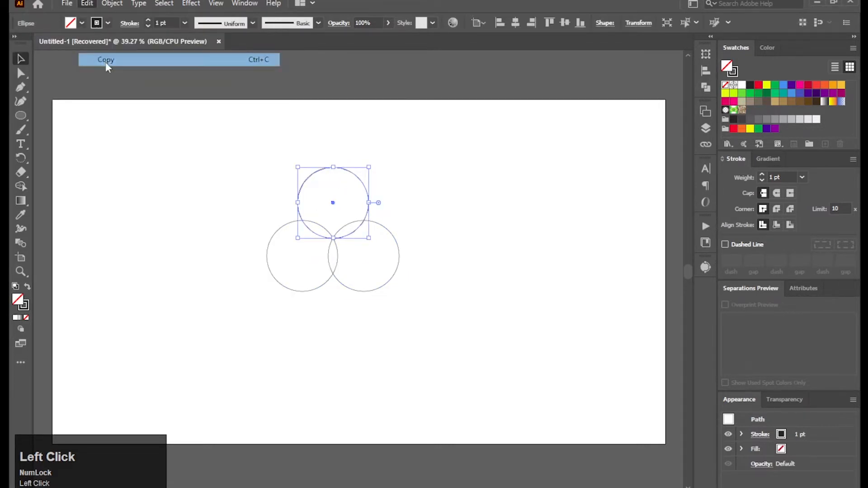
{"action": "left_click", "coordinate": [86, 3]}
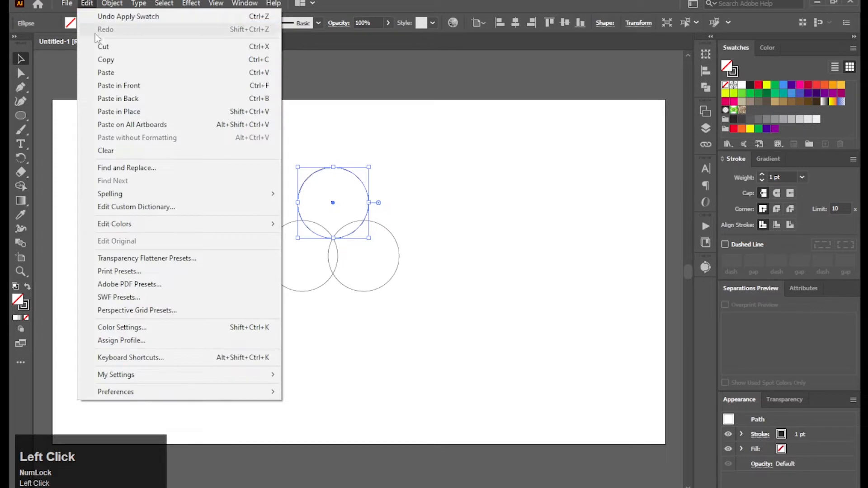
{"action": "left_click", "coordinate": [119, 113]}
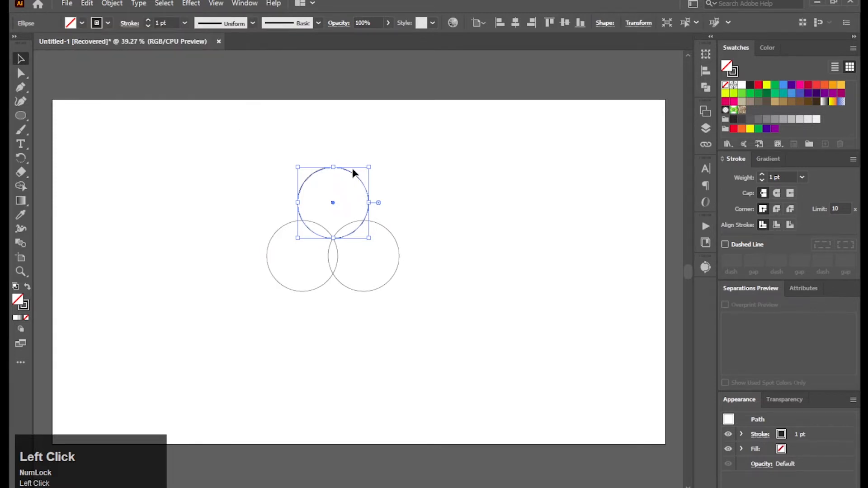
{"action": "left_click_drag", "start_coordinate": [348, 174], "coordinate": [307, 149]}
{"action": "left_click", "coordinate": [420, 218]}
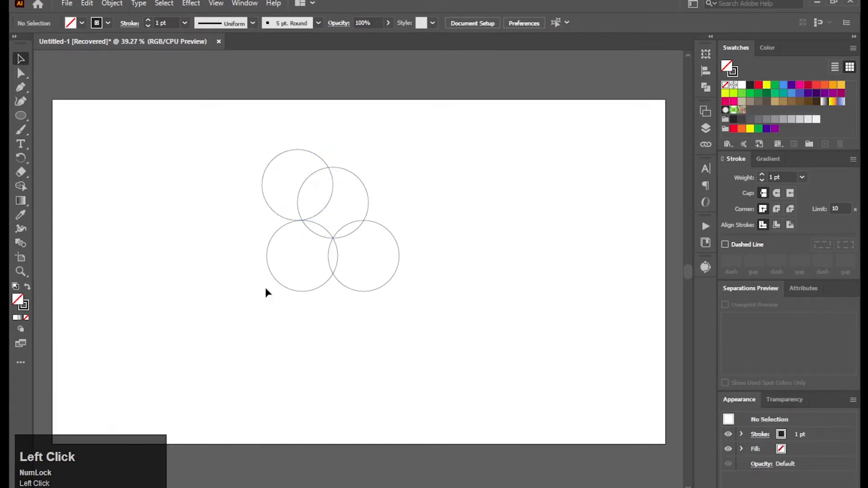
Make two copies of the offset circle, each rotated 120° about the point where the three original circles meet
{"action": "left_click", "coordinate": [261, 183]}
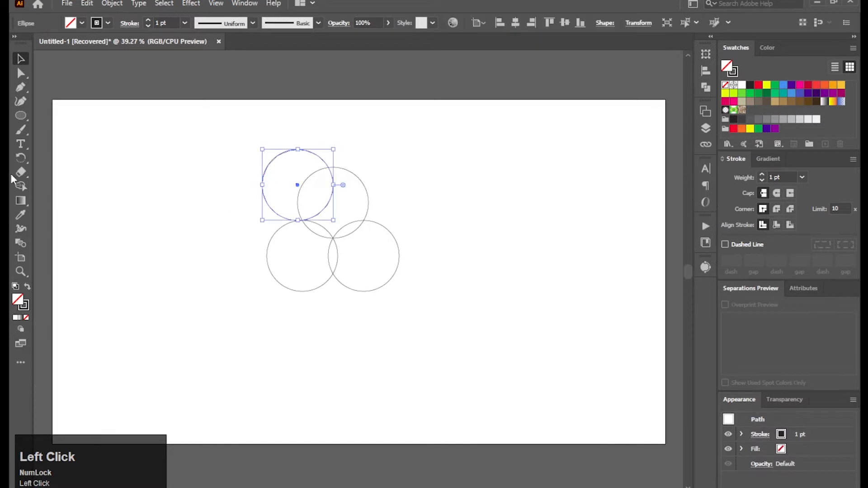
{"action": "left_click", "coordinate": [21, 158]}
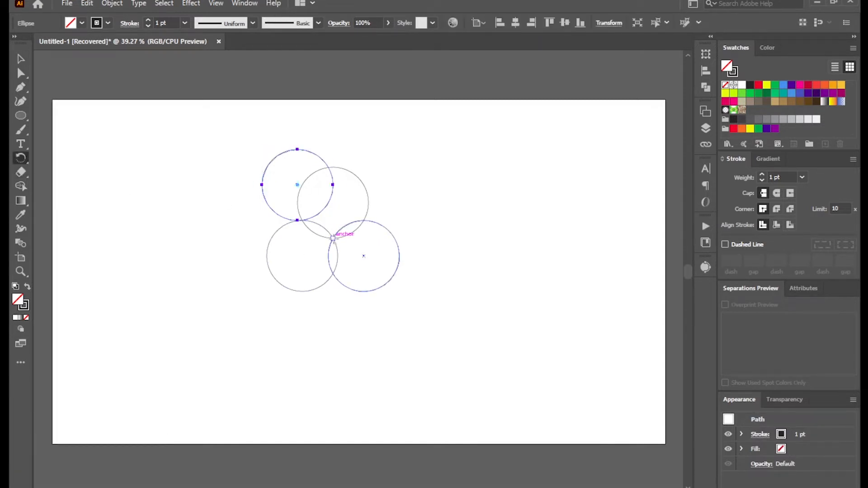
{"action": "left_click", "coordinate": [333, 238], "text": "alt"}
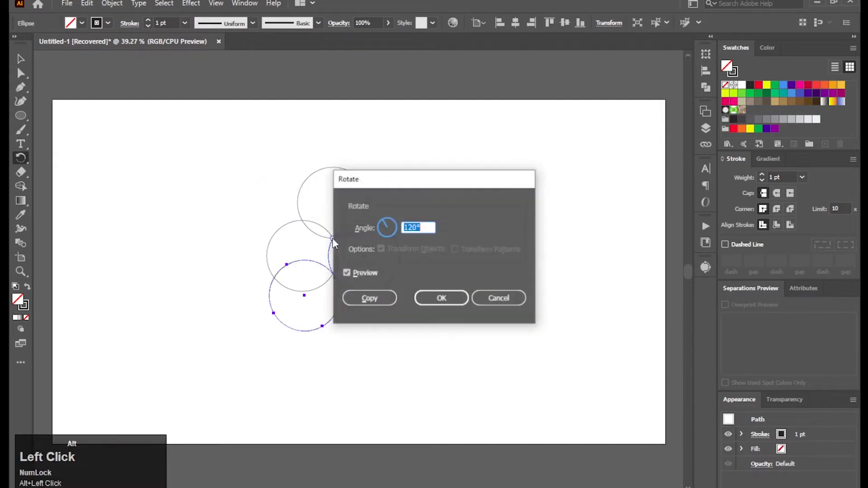
{"action": "left_click", "coordinate": [382, 302]}
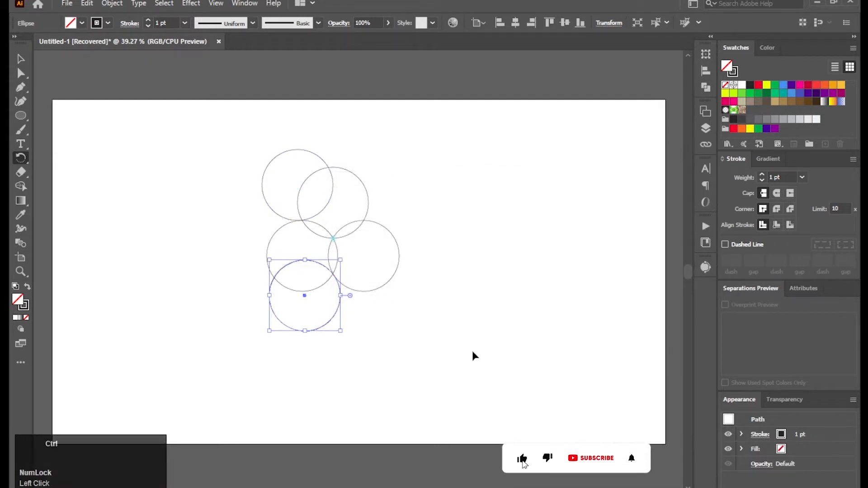
{"action": "key", "text": "ctrl+d"}
Enlarge all six circles together to about one and a half times their size and centre them on the artboard
{"action": "left_click", "coordinate": [21, 59]}
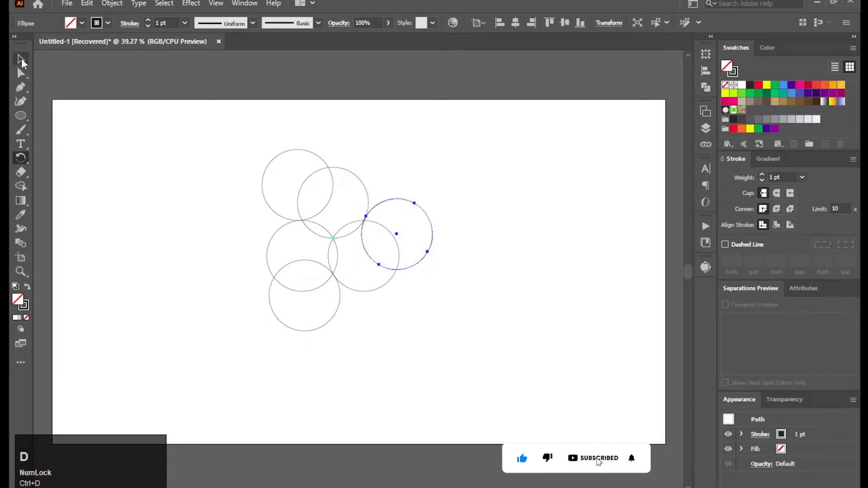
{"action": "left_click", "coordinate": [227, 229]}
{"action": "left_click_drag", "start_coordinate": [232, 147], "coordinate": [477, 379]}
{"action": "left_click", "coordinate": [325, 237]}
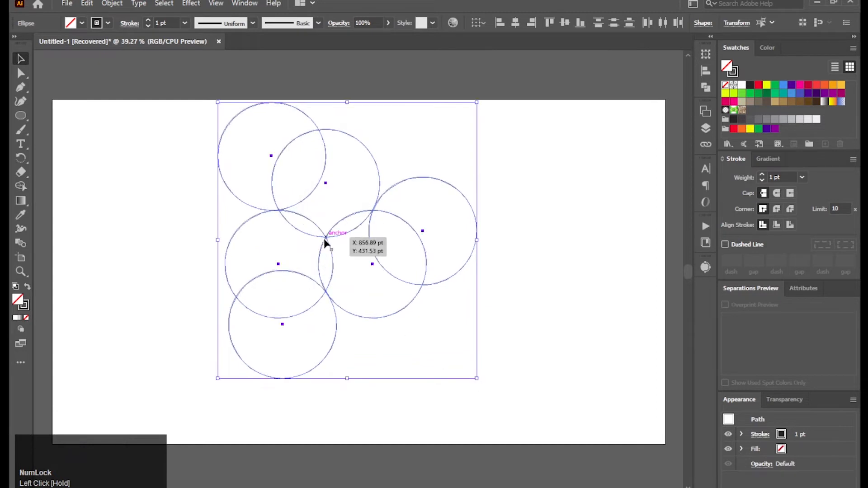
{"action": "left_click_drag", "start_coordinate": [325, 242], "coordinate": [339, 268]}
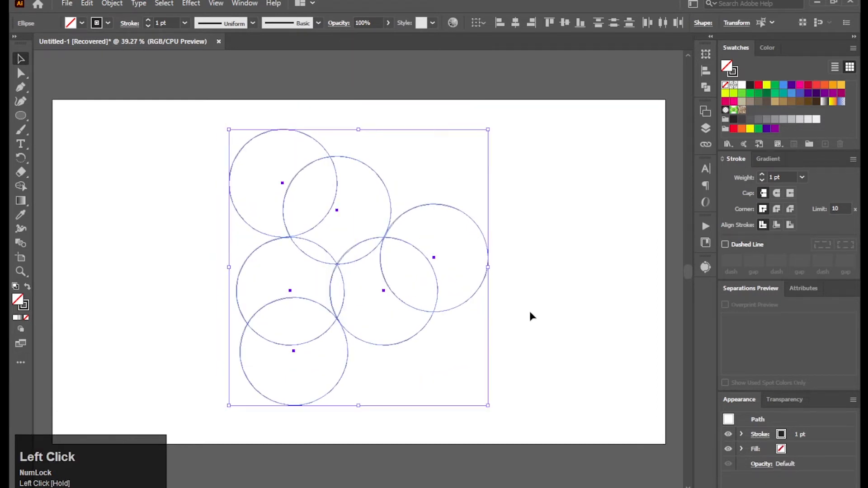
Use the Shape Builder to fill the three outer lens-shaped overlaps between the circle pairs with black
{"action": "left_click", "coordinate": [25, 187]}
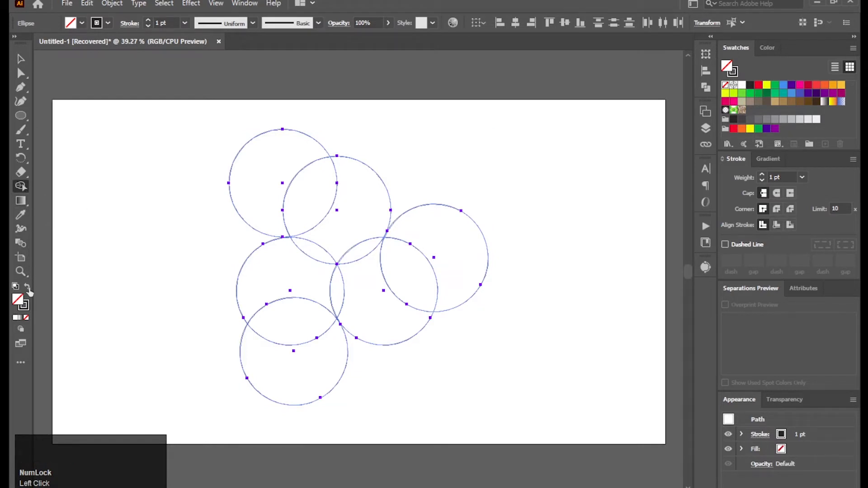
{"action": "left_click", "coordinate": [314, 194]}
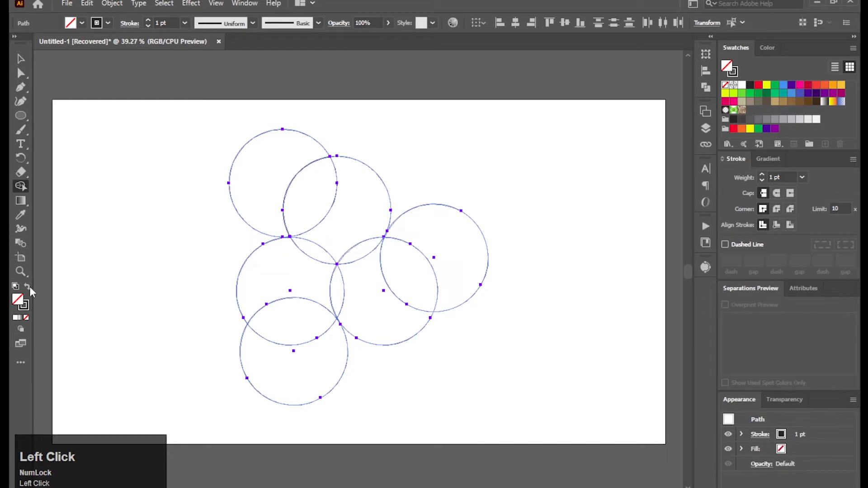
{"action": "left_click", "coordinate": [27, 286]}
{"action": "left_click", "coordinate": [319, 200]}
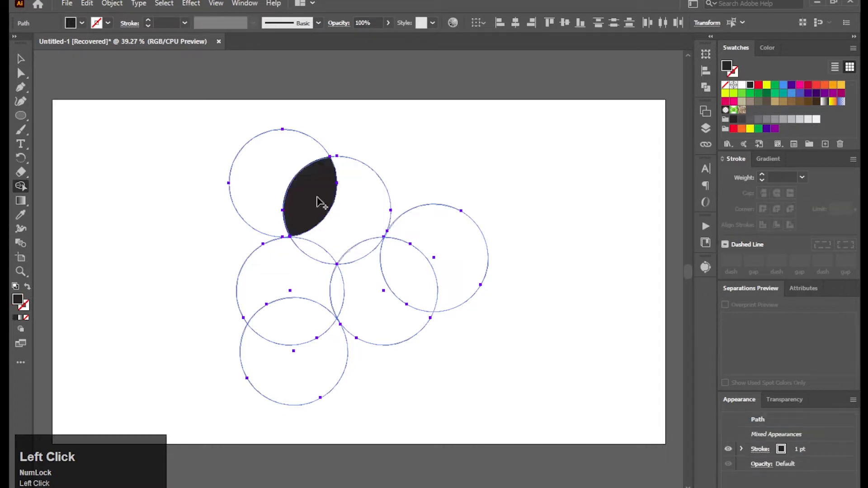
{"action": "left_click", "coordinate": [295, 332]}
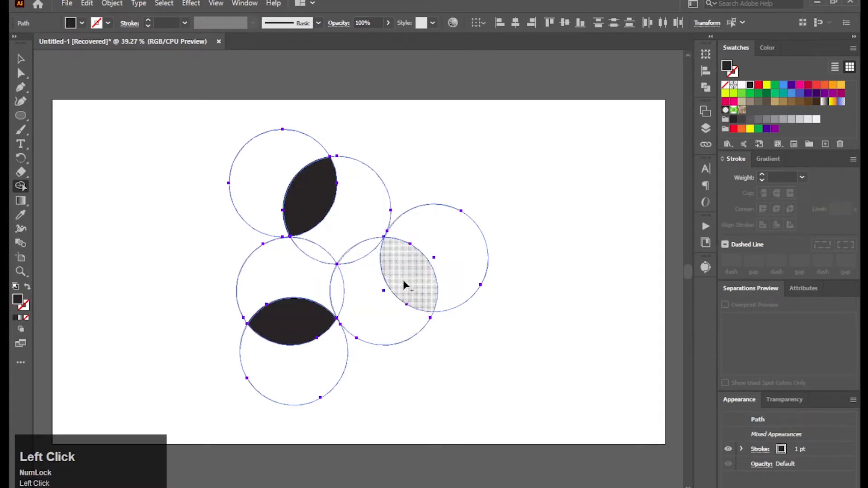
{"action": "left_click", "coordinate": [404, 285]}
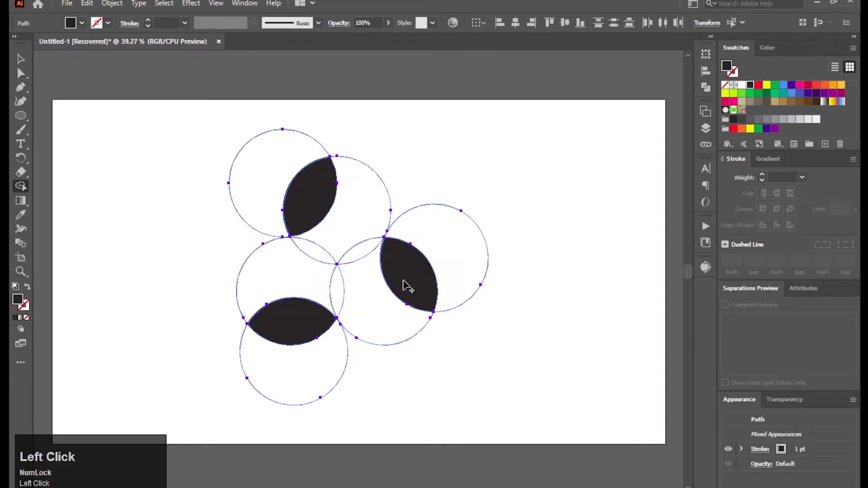
Set the fill to crimson and merge the remaining regions of the three original circles into one three-lobed shape with the Shape Builder
{"action": "double_click", "coordinate": [20, 303]}
{"action": "left_click", "coordinate": [413, 194]}
{"action": "left_click", "coordinate": [558, 180]}
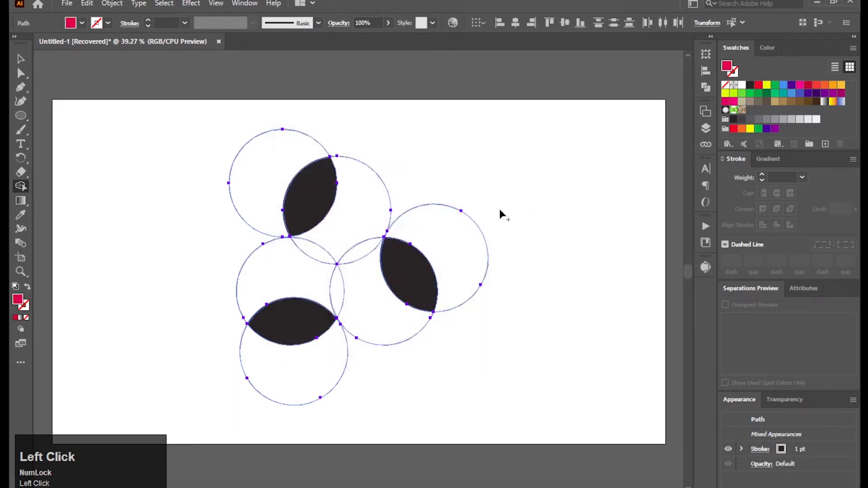
{"action": "mouse_move", "coordinate": [354, 205]}
{"action": "left_mouse_down"}
{"action": "mouse_move", "coordinate": [308, 255]}
{"action": "mouse_move", "coordinate": [329, 286]}
{"action": "mouse_move", "coordinate": [345, 289]}
{"action": "mouse_move", "coordinate": [351, 254]}
{"action": "left_mouse_up"}
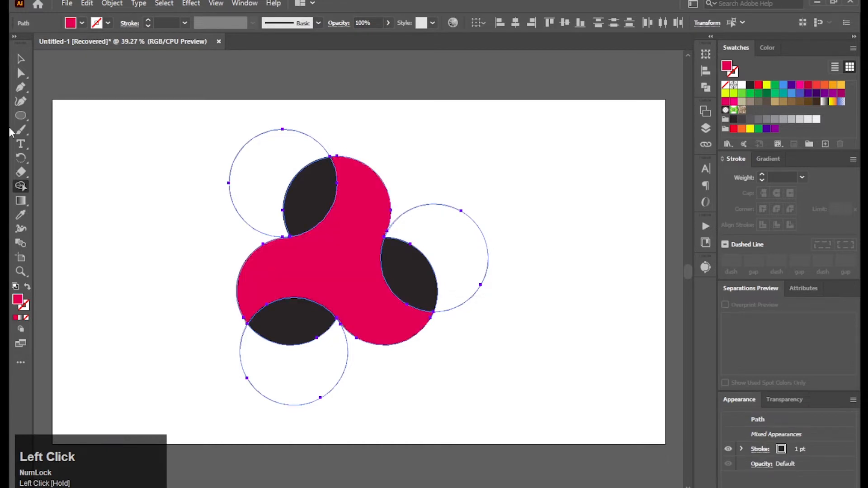
{"action": "left_click", "coordinate": [20, 59]}
{"action": "left_click", "coordinate": [96, 118]}
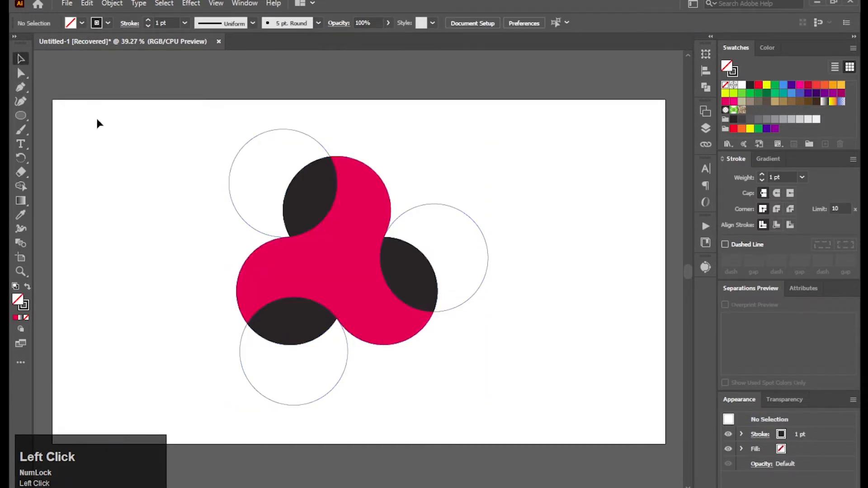
Delete the three leftover unfilled circle outlines around the crimson and black shapes
{"action": "left_click", "coordinate": [318, 217]}
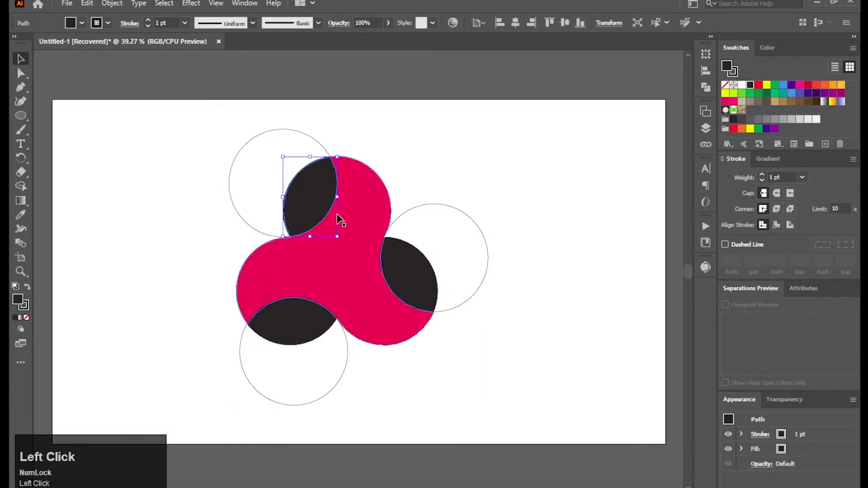
{"action": "left_click", "coordinate": [360, 225], "text": "shift"}
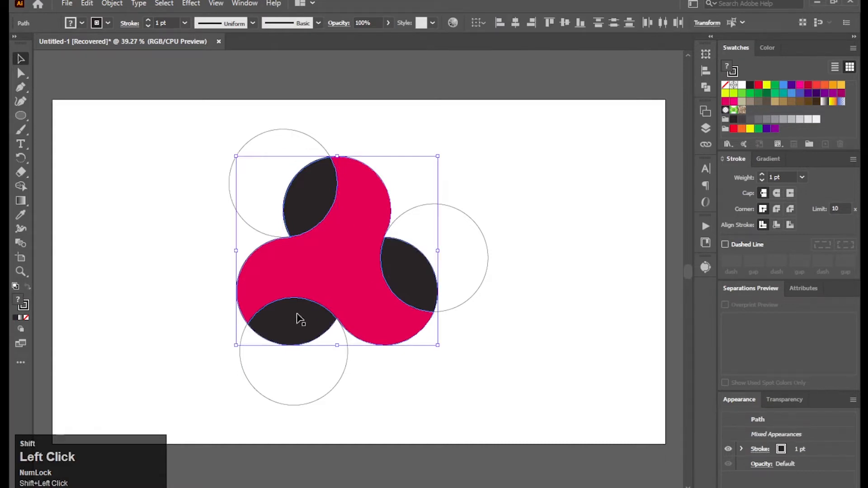
{"action": "left_click_drag", "start_coordinate": [136, 120], "coordinate": [529, 406]}
{"action": "left_click", "coordinate": [527, 405]}
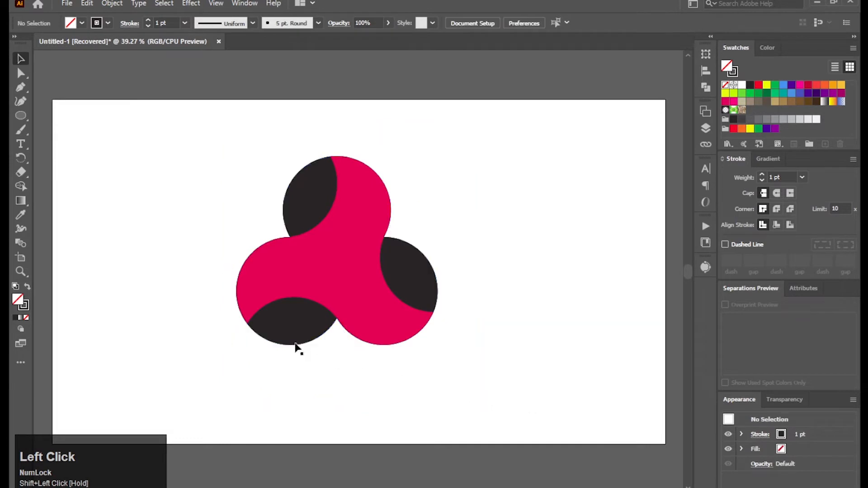
Apply a radial white-to-black gradient fill to the crimson three-lobed shape
{"action": "left_click", "coordinate": [310, 271]}
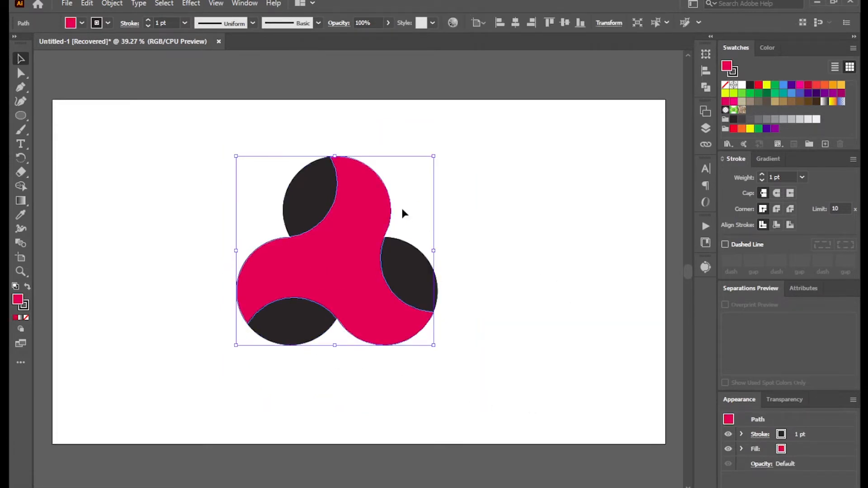
{"action": "left_click", "coordinate": [244, 4]}
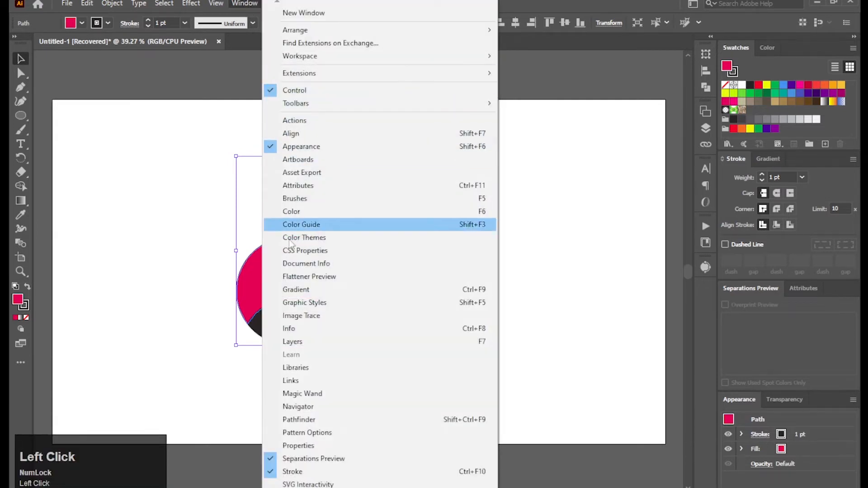
{"action": "left_click", "coordinate": [295, 290]}
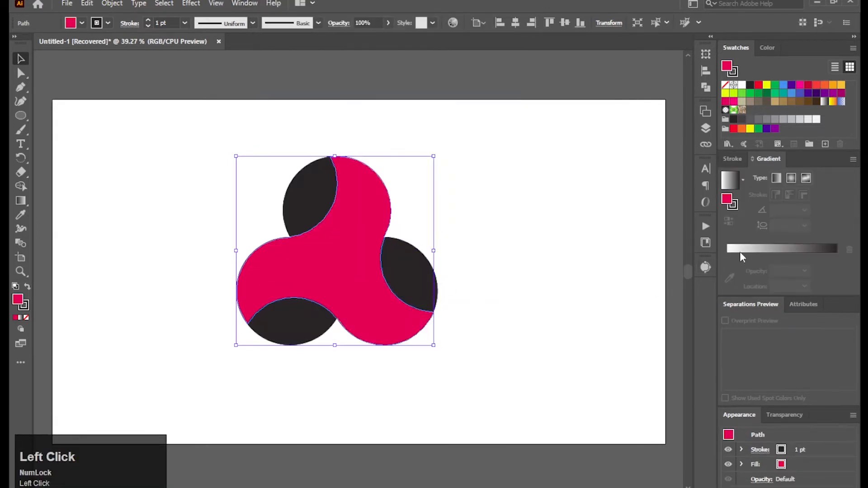
{"action": "left_click", "coordinate": [729, 251]}
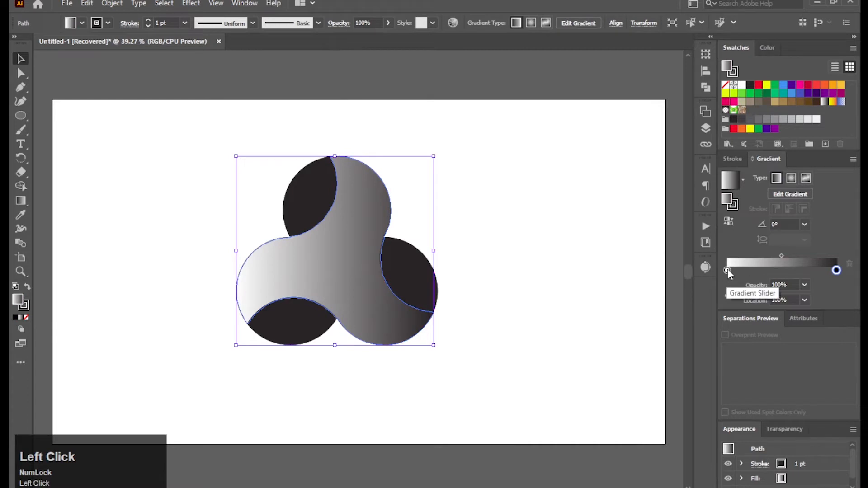
{"action": "left_click", "coordinate": [791, 179]}
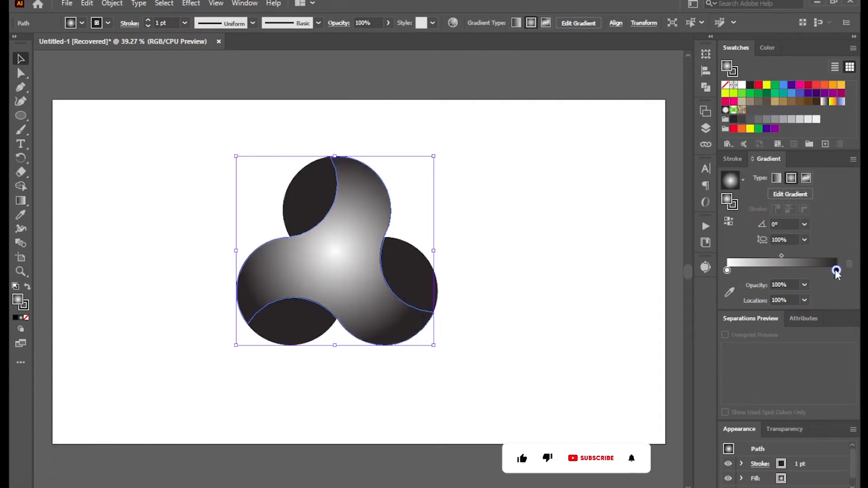
Change the white centre stop of the three-lobed shape's radial gradient to a medium grey swatch
{"action": "double_click", "coordinate": [727, 271]}
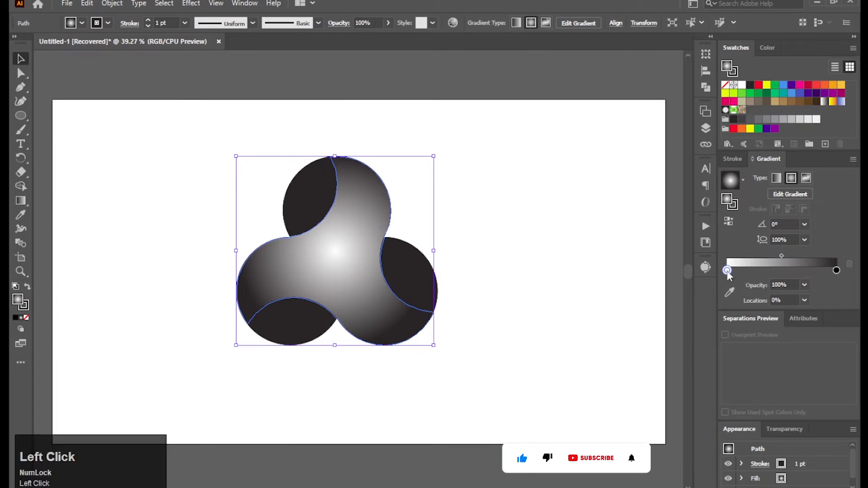
{"action": "left_click", "coordinate": [687, 334]}
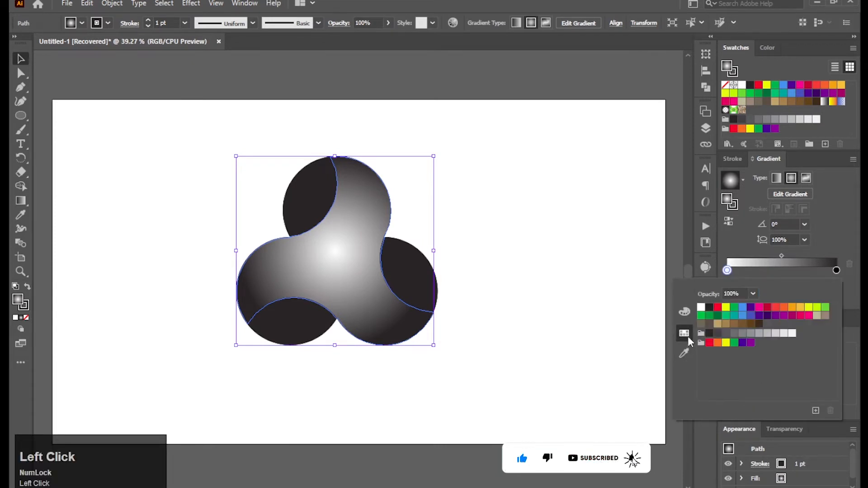
{"action": "left_click", "coordinate": [742, 334]}
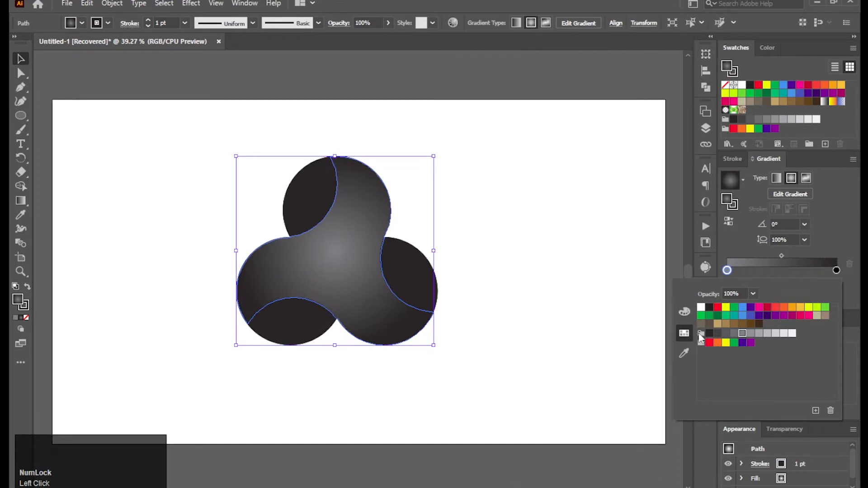
{"action": "left_click", "coordinate": [580, 312]}
{"action": "left_click", "coordinate": [528, 283]}
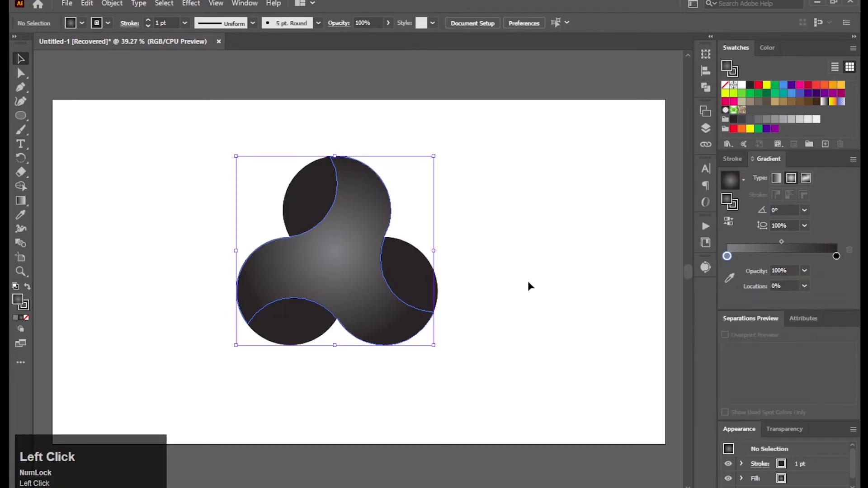
Apply the radial gradient to the black lens on the three-lobed shape's right side and make its centre stop bright red
{"action": "left_click", "coordinate": [397, 286]}
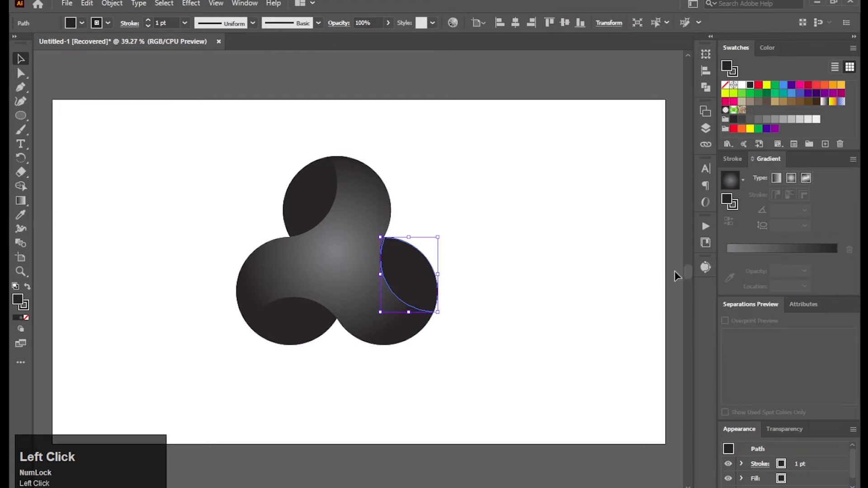
{"action": "left_click", "coordinate": [734, 249]}
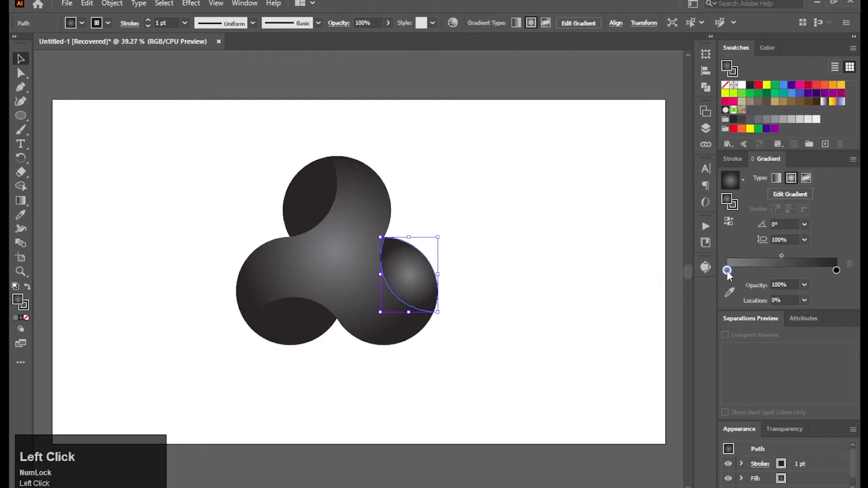
{"action": "double_click", "coordinate": [727, 270]}
{"action": "left_click", "coordinate": [718, 308]}
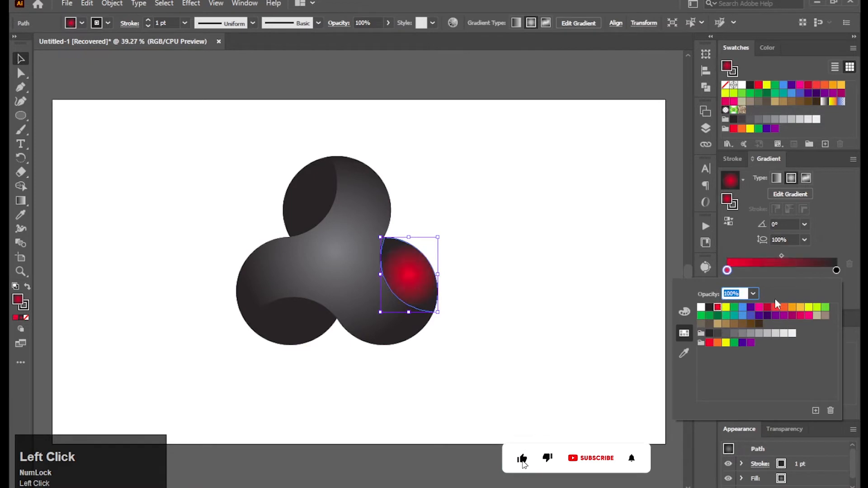
Set the outer stop of the right lens's gradient to dark red 781C24 by lowering the red swatch's R value to 120
{"action": "double_click", "coordinate": [836, 270]}
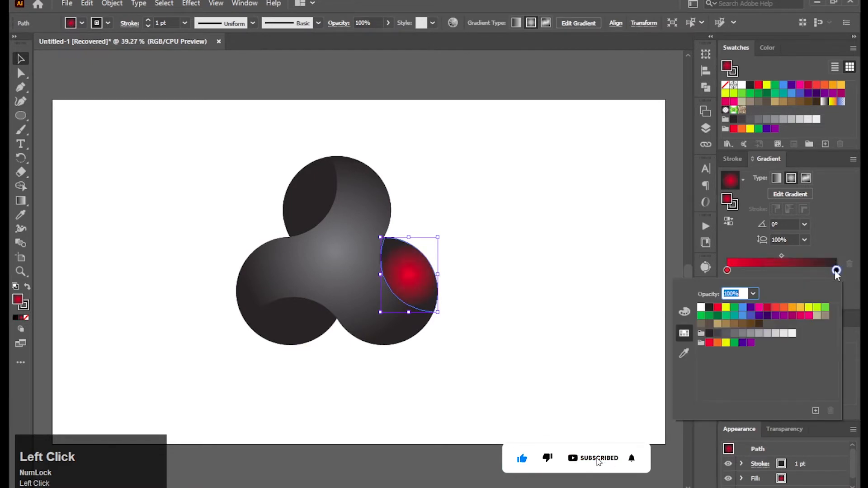
{"action": "left_click", "coordinate": [718, 308]}
{"action": "left_click", "coordinate": [685, 312]}
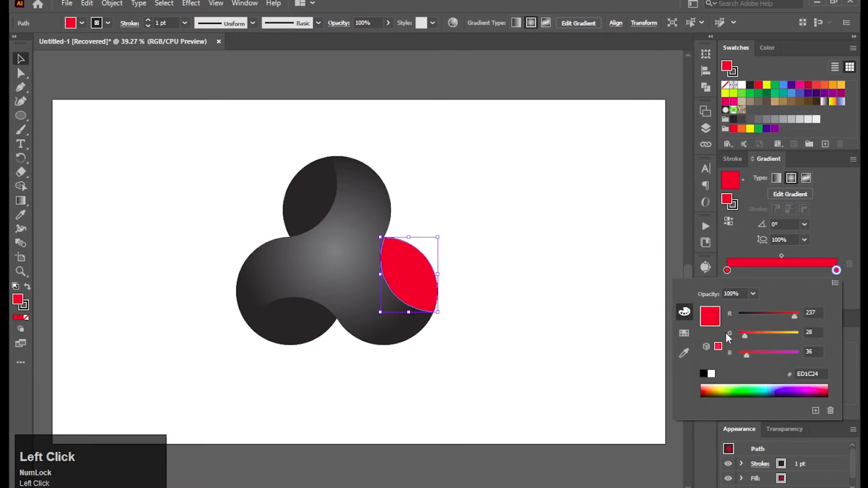
{"action": "left_click_drag", "start_coordinate": [794, 315], "coordinate": [768, 317]}
{"action": "left_click", "coordinate": [828, 236]}
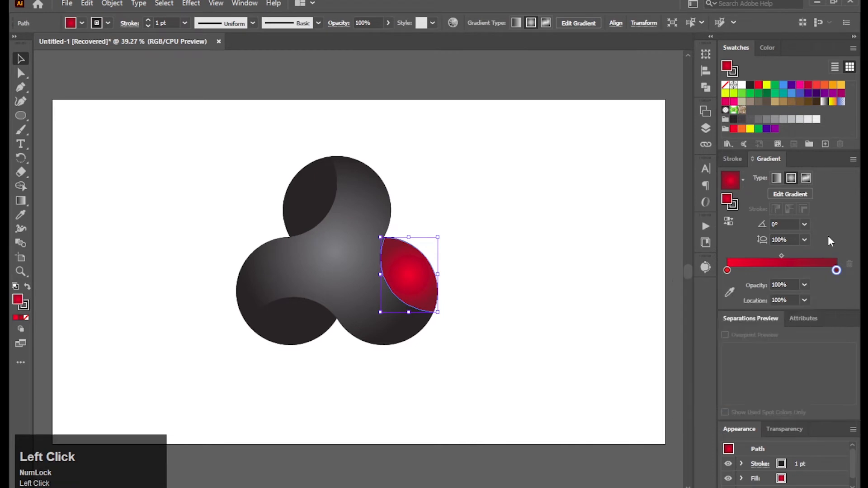
Switch the right lens's gradient to linear and reverse it so it runs from dark red to bright red
{"action": "left_click", "coordinate": [776, 178]}
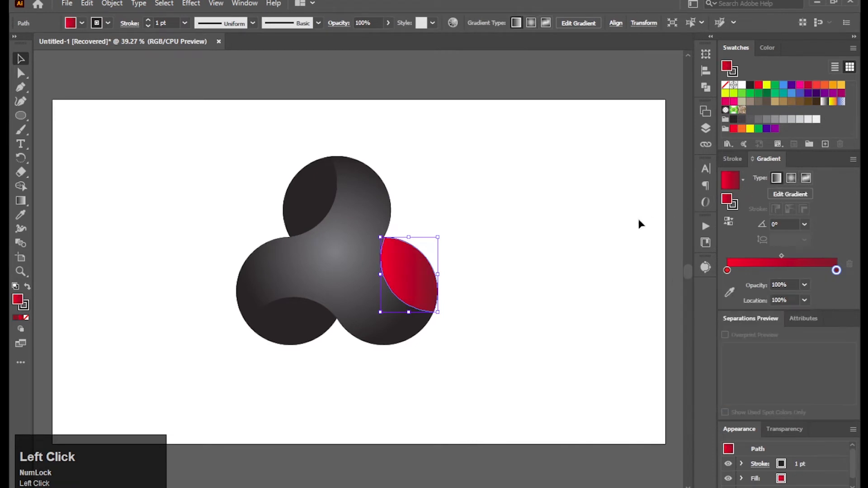
{"action": "left_click", "coordinate": [729, 223]}
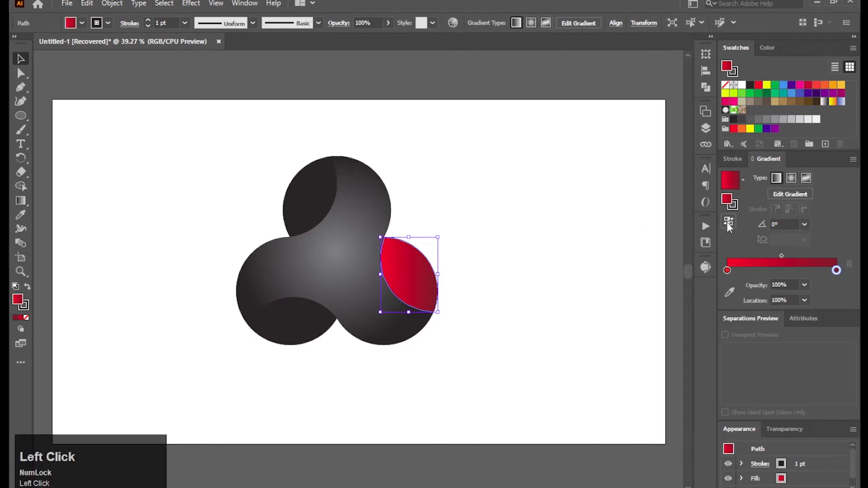
{"action": "left_click", "coordinate": [580, 267]}
Copy the red linear gradient from the right lens to the upper and lower black lenses with the Eyedropper
{"action": "left_click", "coordinate": [312, 216]}
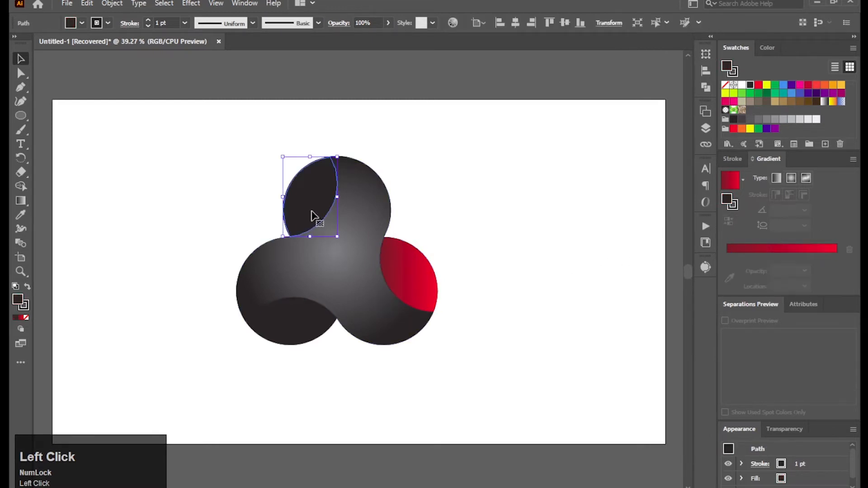
{"action": "left_click", "coordinate": [277, 325], "text": "shift"}
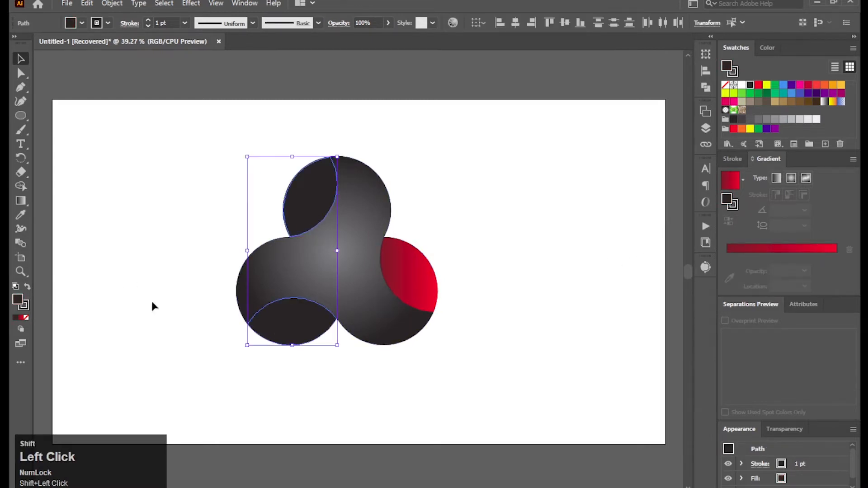
{"action": "left_click", "coordinate": [20, 214]}
{"action": "left_click", "coordinate": [401, 290]}
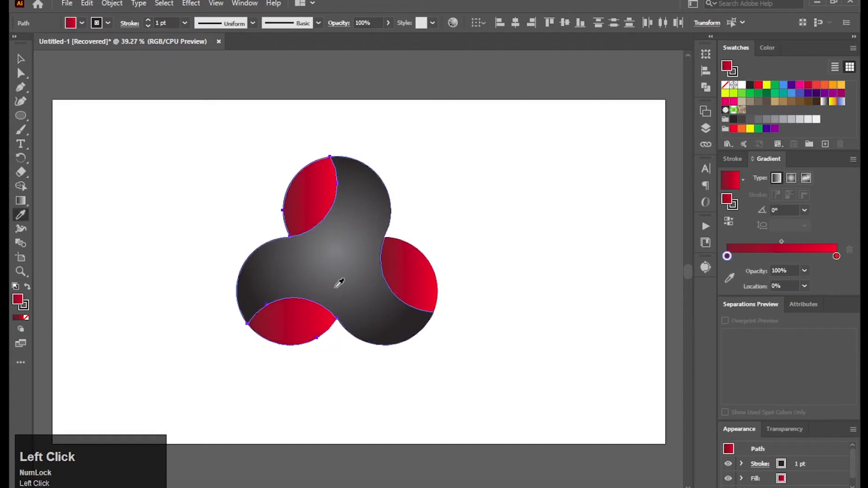
{"action": "key", "text": "v"}
{"action": "left_click", "coordinate": [633, 253]}
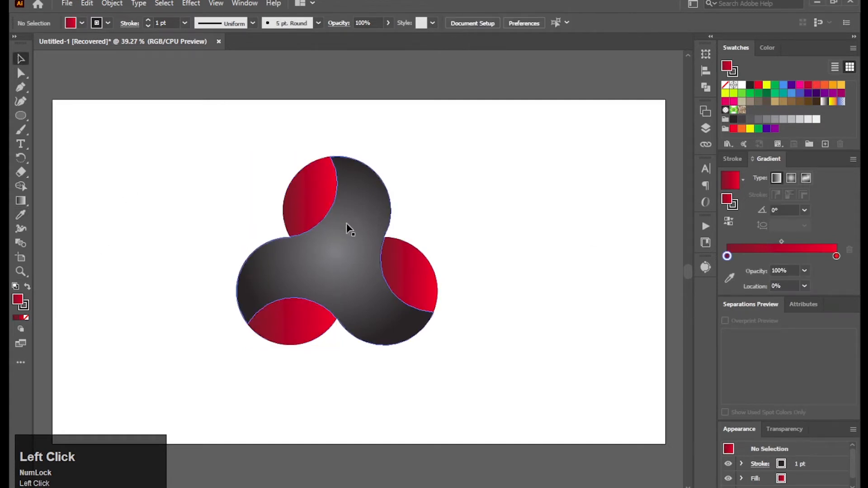
Recolour both gradient stops of the upper lens with the light blue swatch 00AEEF
{"action": "left_click", "coordinate": [320, 200]}
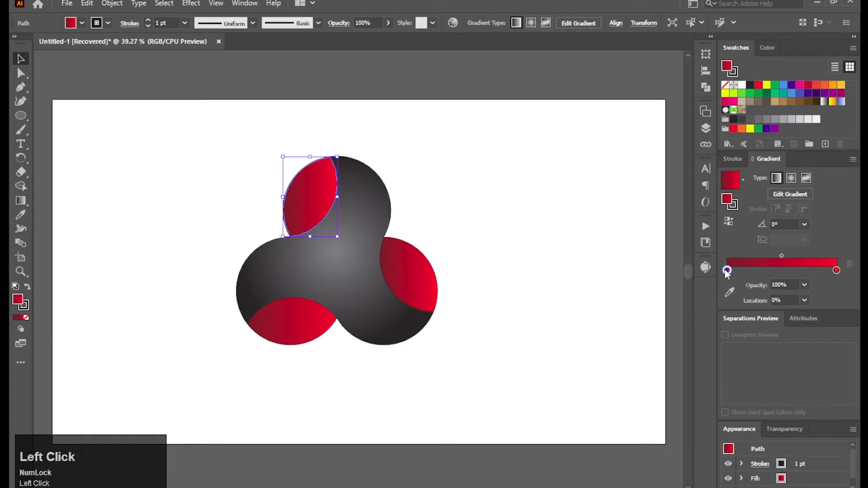
{"action": "double_click", "coordinate": [727, 271]}
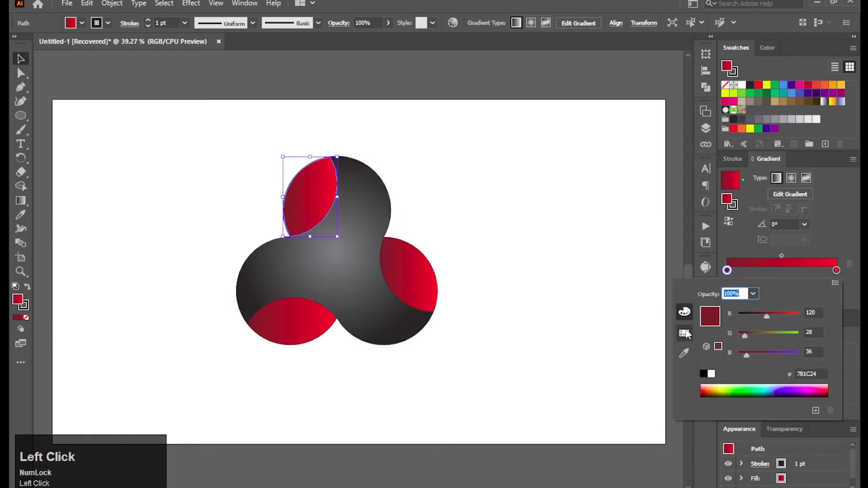
{"action": "left_click", "coordinate": [685, 333]}
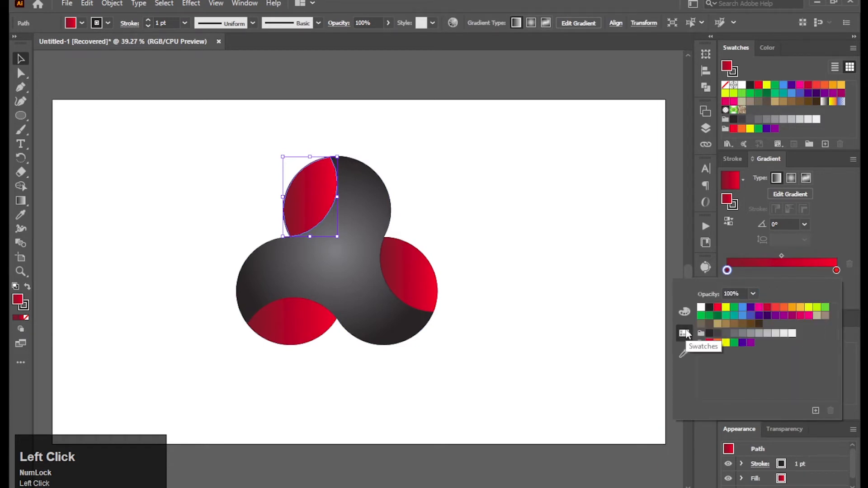
{"action": "left_click", "coordinate": [750, 309]}
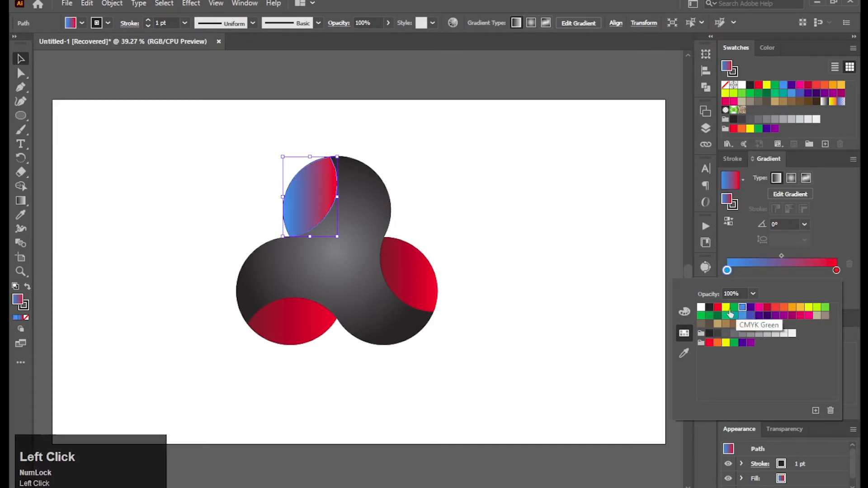
{"action": "double_click", "coordinate": [837, 270]}
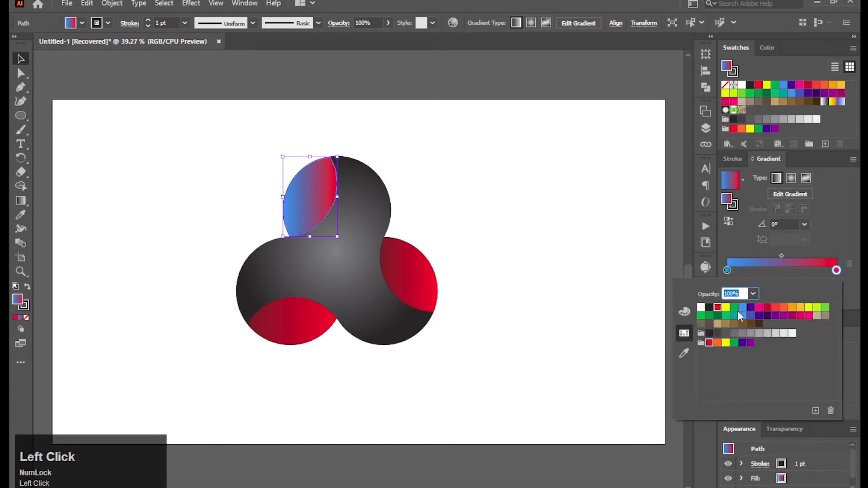
{"action": "left_click", "coordinate": [742, 308]}
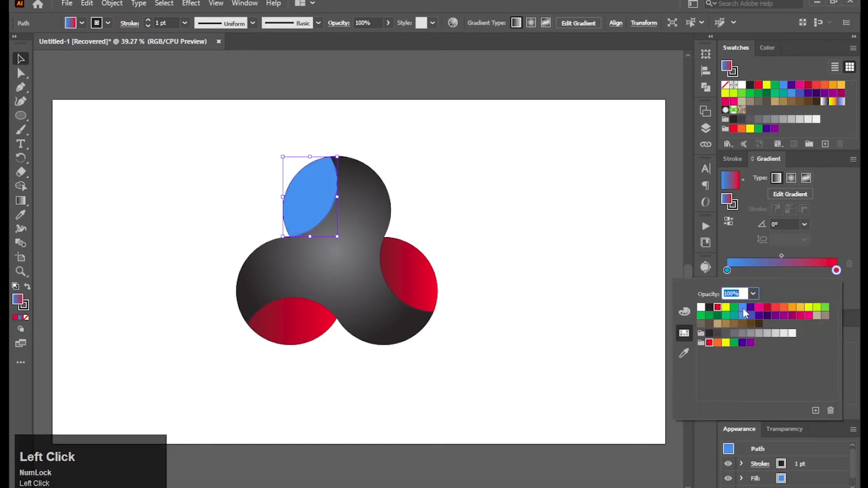
Deepen the starting stop of the upper lens's gradient to blue 0075EF by lowering its G value to 117
{"action": "left_click", "coordinate": [727, 271]}
{"action": "double_click", "coordinate": [727, 271]}
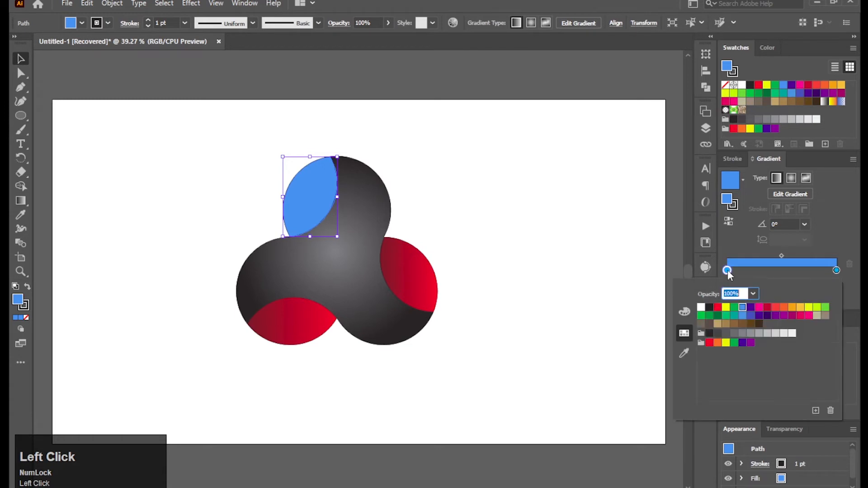
{"action": "left_click", "coordinate": [685, 312]}
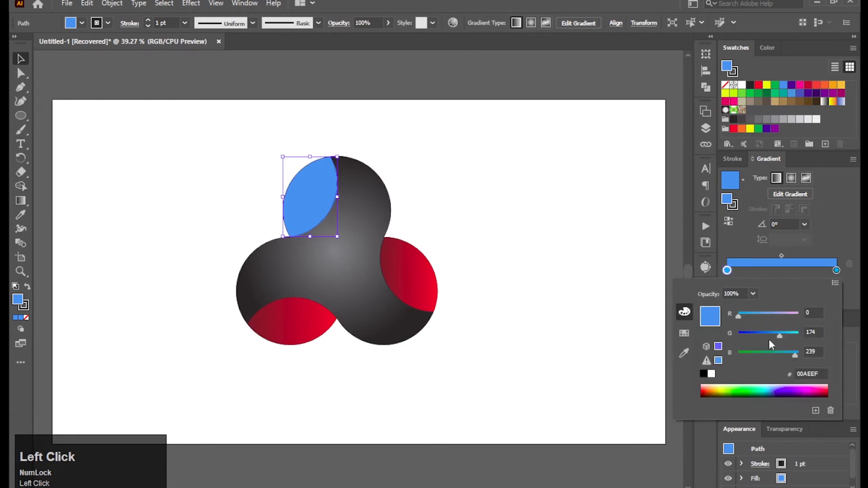
{"action": "left_click_drag", "start_coordinate": [779, 335], "coordinate": [766, 334]}
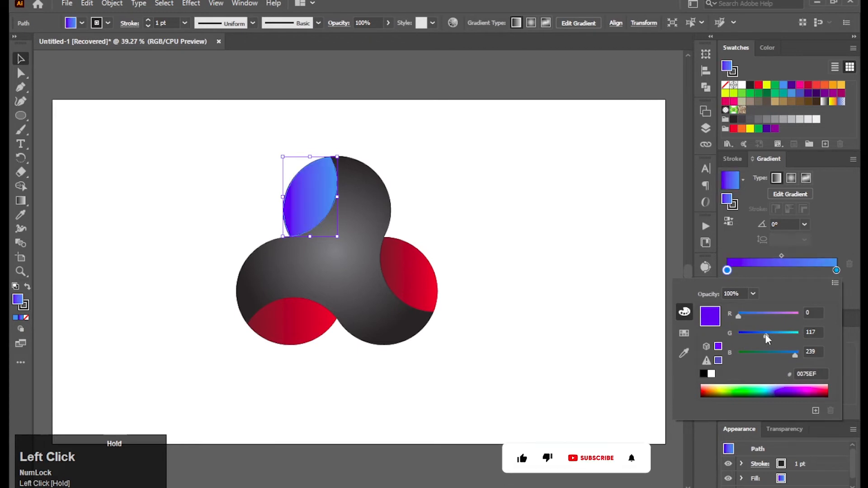
{"action": "left_click", "coordinate": [660, 353]}
Recolour the lower lens's linear gradient to run from dark green to light green
{"action": "left_click", "coordinate": [278, 329]}
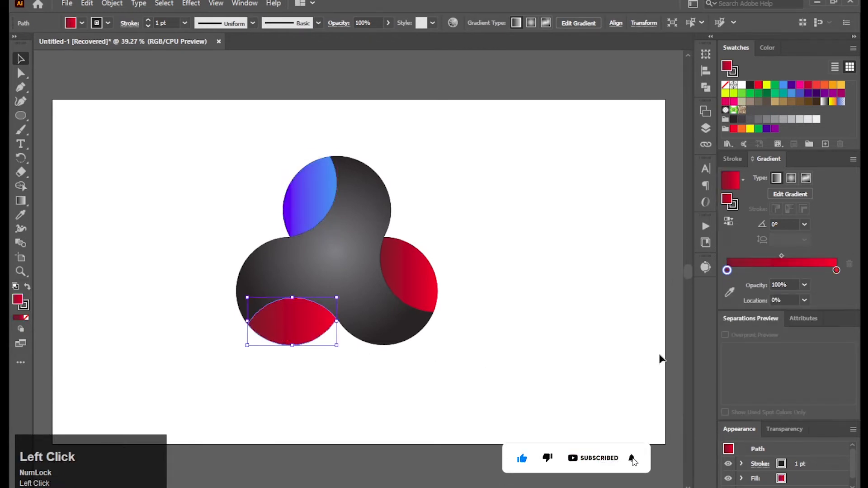
{"action": "double_click", "coordinate": [728, 271]}
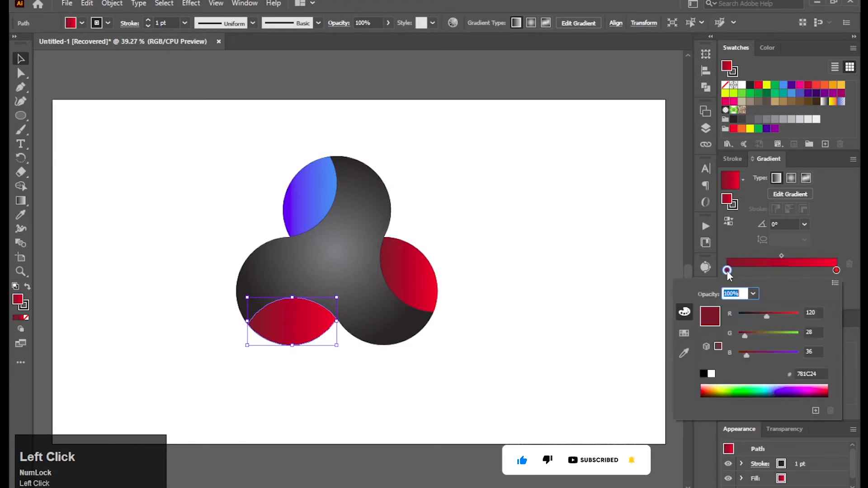
{"action": "left_click", "coordinate": [690, 334]}
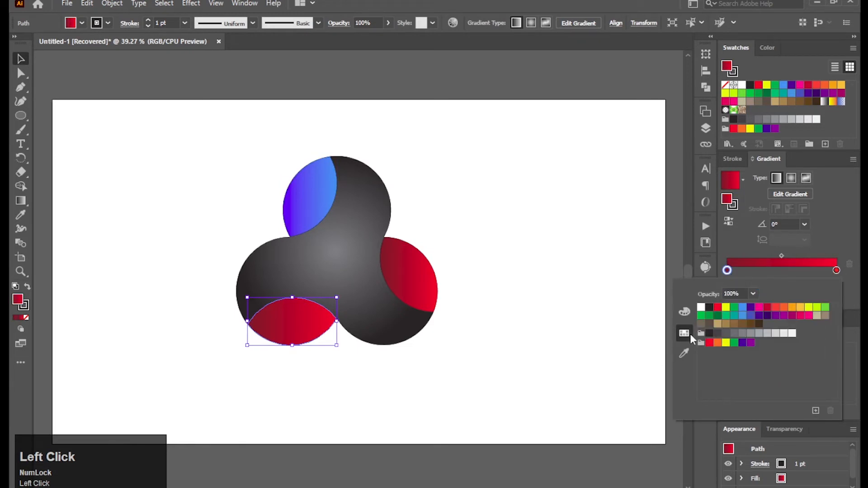
{"action": "left_click", "coordinate": [718, 316]}
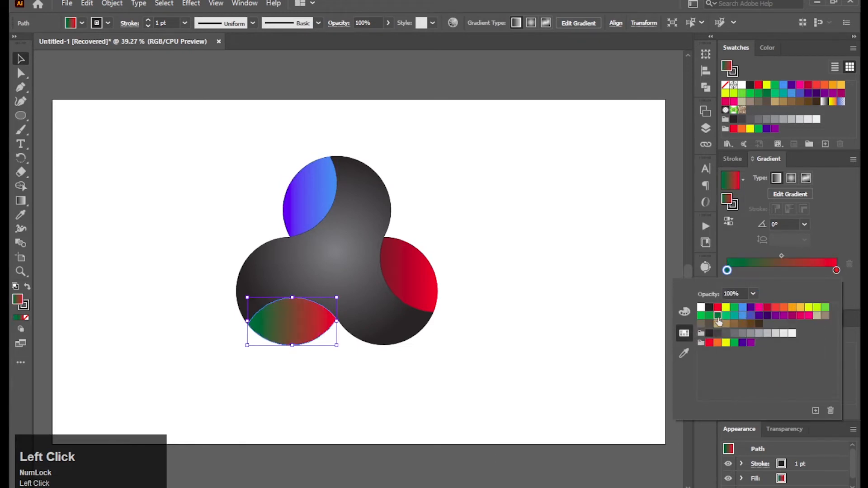
{"action": "double_click", "coordinate": [837, 270]}
{"action": "left_click", "coordinate": [824, 309]}
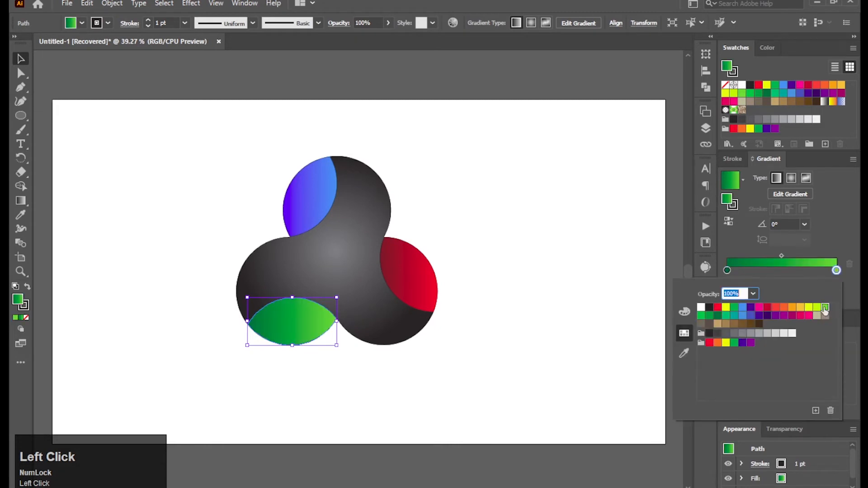
Remove the stroke from all pieces of the three-lobed logo
{"action": "left_click", "coordinate": [635, 326]}
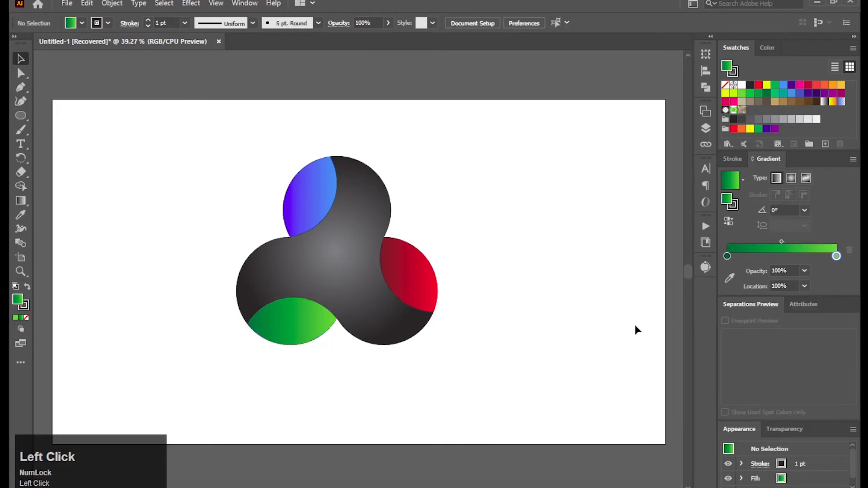
{"action": "left_click_drag", "start_coordinate": [212, 164], "coordinate": [492, 384]}
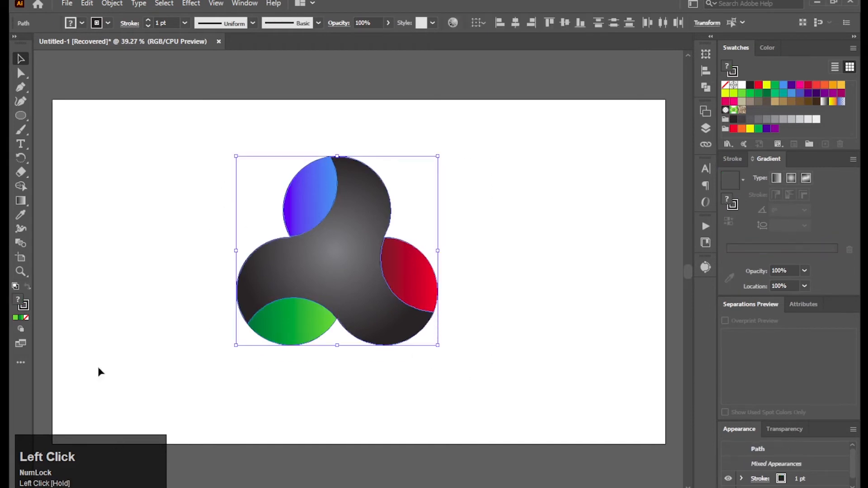
{"action": "left_click", "coordinate": [108, 23]}
{"action": "left_click", "coordinate": [17, 44]}
{"action": "left_click", "coordinate": [172, 179]}
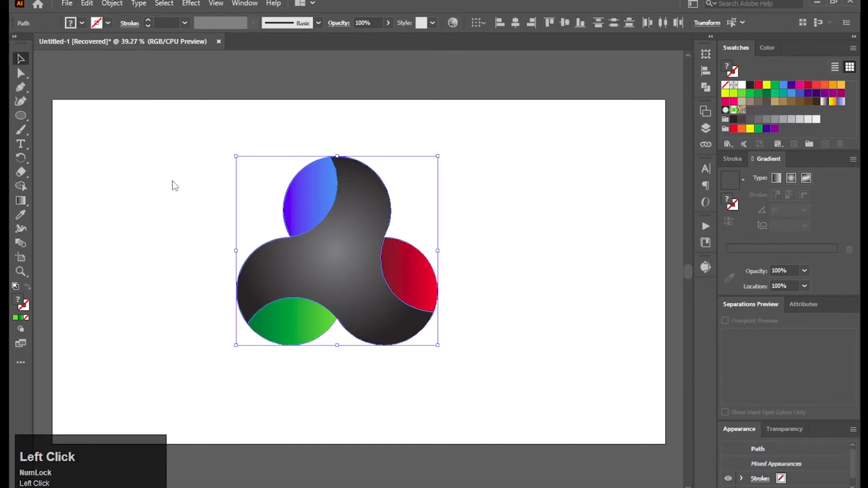
{"action": "left_click", "coordinate": [170, 206]}
Copy the whole logo and paste the duplicate in place over the original
{"action": "left_click_drag", "start_coordinate": [209, 144], "coordinate": [420, 340]}
{"action": "left_click", "coordinate": [87, 3]}
{"action": "left_click", "coordinate": [93, 58]}
{"action": "left_click", "coordinate": [87, 4]}
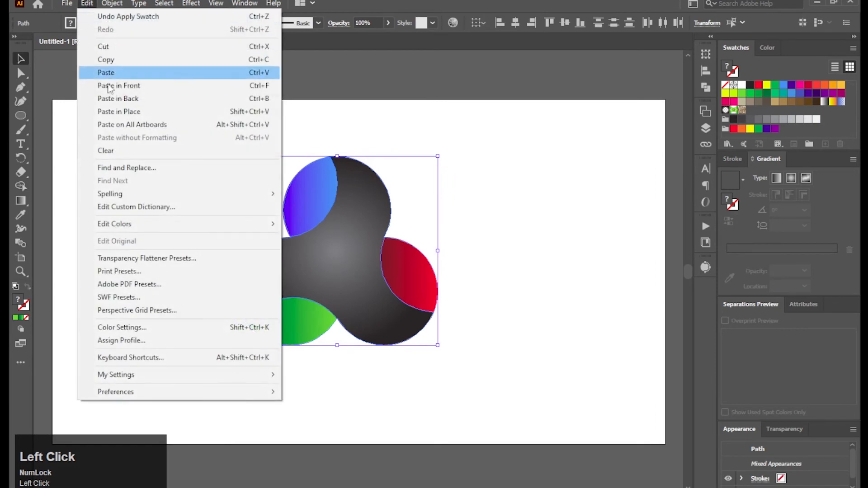
{"action": "left_click", "coordinate": [116, 113]}
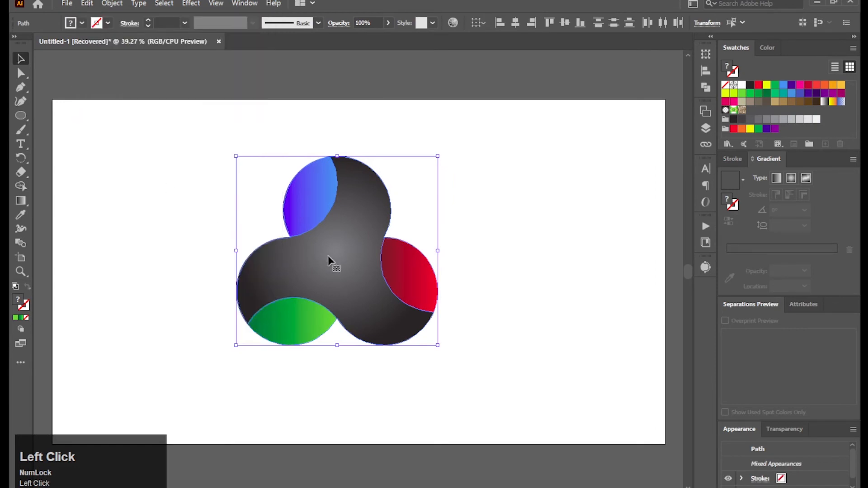
Separate the two logos, placing one in the artboard's upper left area and the other in its lower right area
{"action": "left_click_drag", "start_coordinate": [333, 256], "coordinate": [146, 216]}
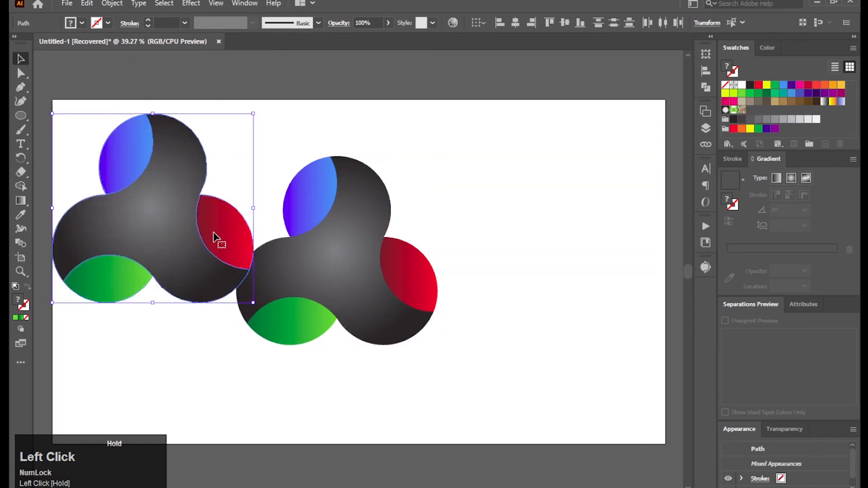
{"action": "left_click_drag", "start_coordinate": [291, 155], "coordinate": [412, 356]}
{"action": "left_click_drag", "start_coordinate": [366, 289], "coordinate": [504, 328]}
{"action": "left_click_drag", "start_coordinate": [253, 139], "coordinate": [98, 310]}
{"action": "left_click_drag", "start_coordinate": [114, 245], "coordinate": [145, 246]}
Recolour the lower-right logo's body with a radial gradient from very light grey at the centre to light grey at the edge
{"action": "left_click", "coordinate": [458, 329]}
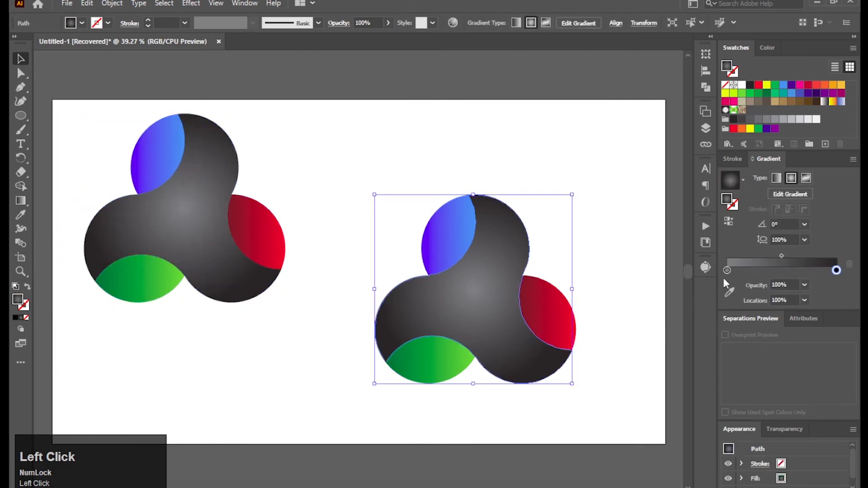
{"action": "double_click", "coordinate": [727, 270]}
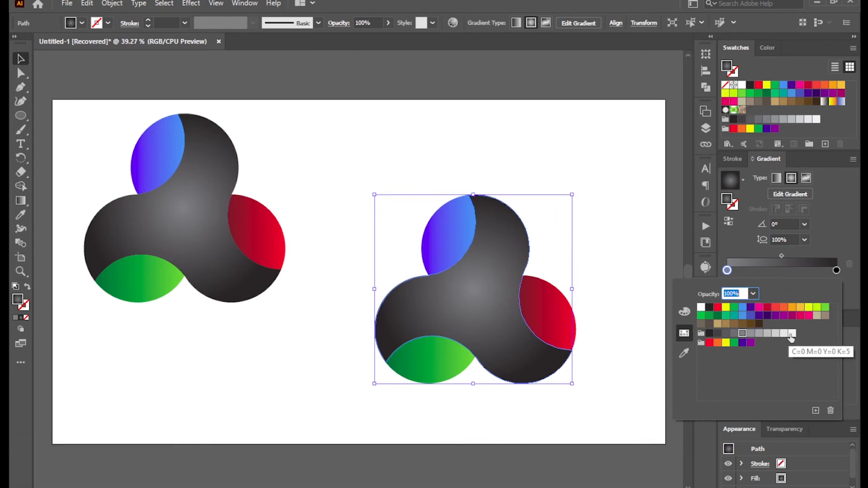
{"action": "left_click", "coordinate": [784, 334]}
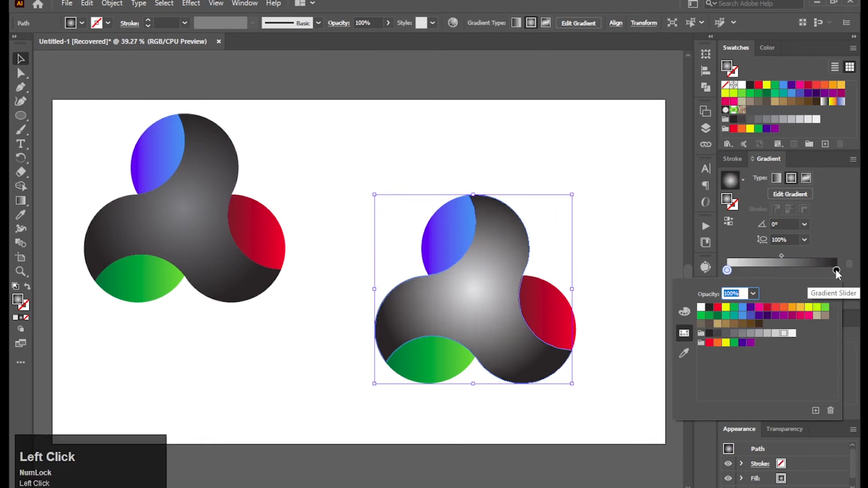
{"action": "double_click", "coordinate": [837, 270]}
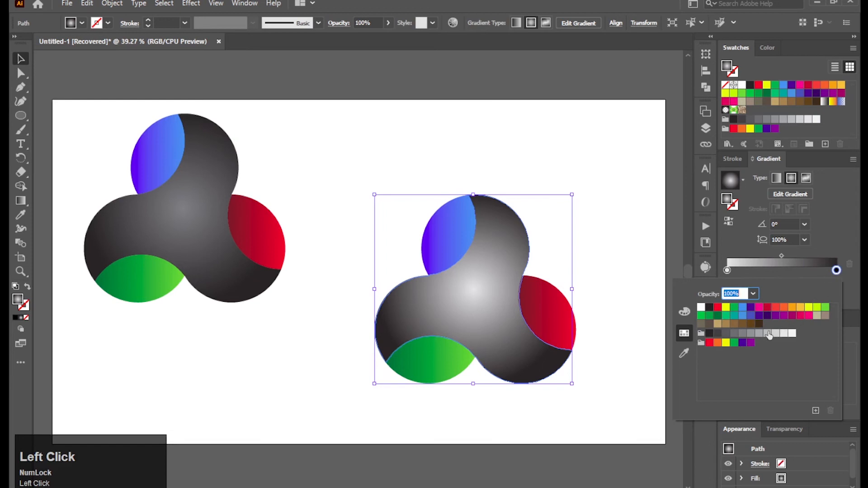
{"action": "left_click", "coordinate": [770, 335]}
{"action": "left_click", "coordinate": [638, 343]}
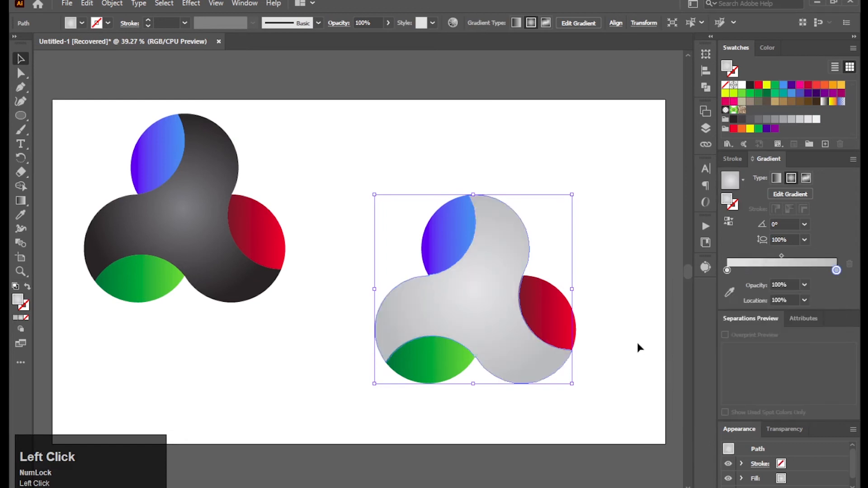
{"action": "left_click", "coordinate": [635, 337]}
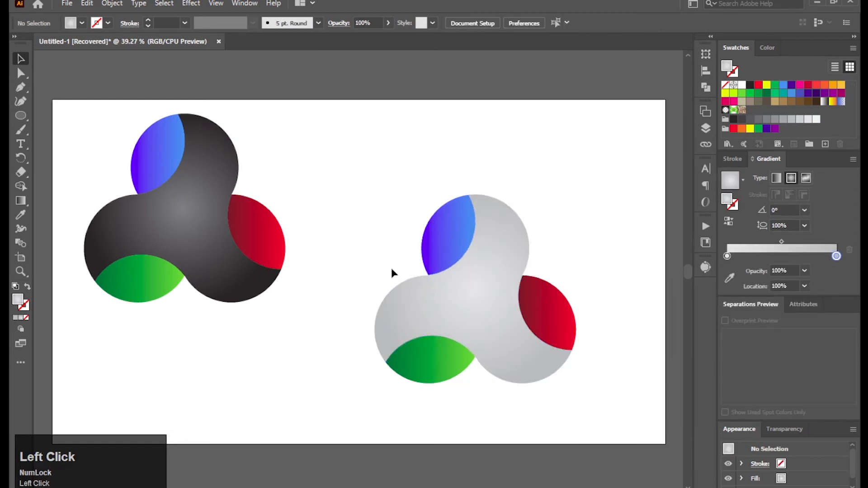
Group all pieces of the light grey logo
{"action": "left_click_drag", "start_coordinate": [359, 192], "coordinate": [606, 414]}
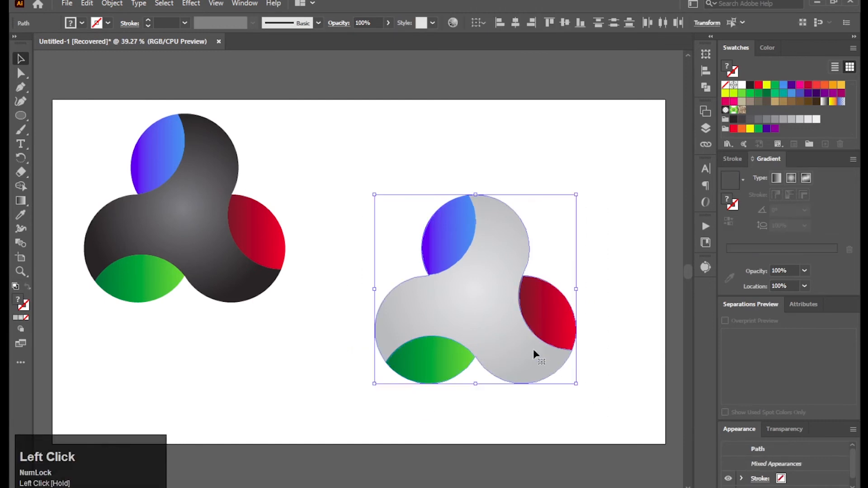
{"action": "right_click", "coordinate": [518, 332]}
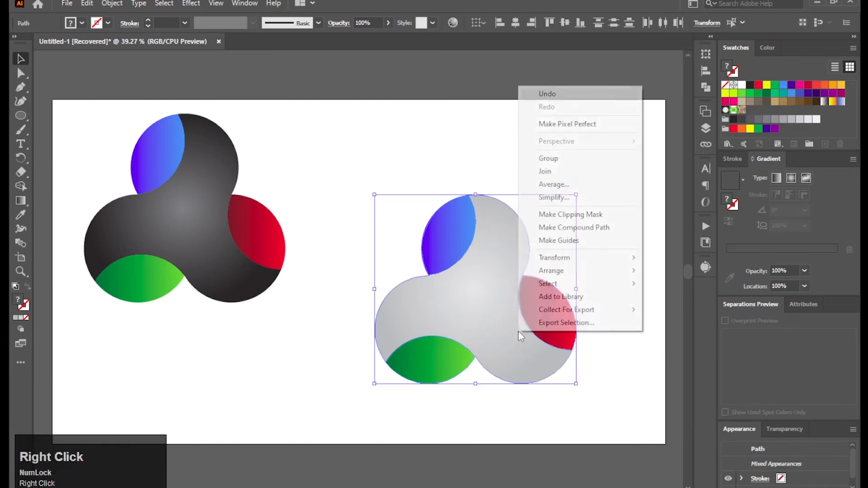
{"action": "left_click", "coordinate": [564, 168]}
{"action": "left_click", "coordinate": [95, 343]}
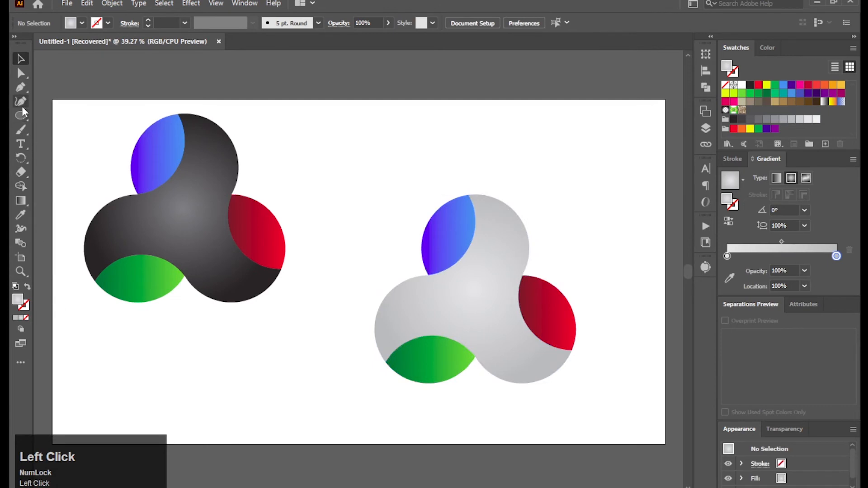
Draw a thin, wide ellipse below the light grey logo and give it a black fill with no stroke
{"action": "left_click_drag", "start_coordinate": [21, 118], "coordinate": [65, 126]}
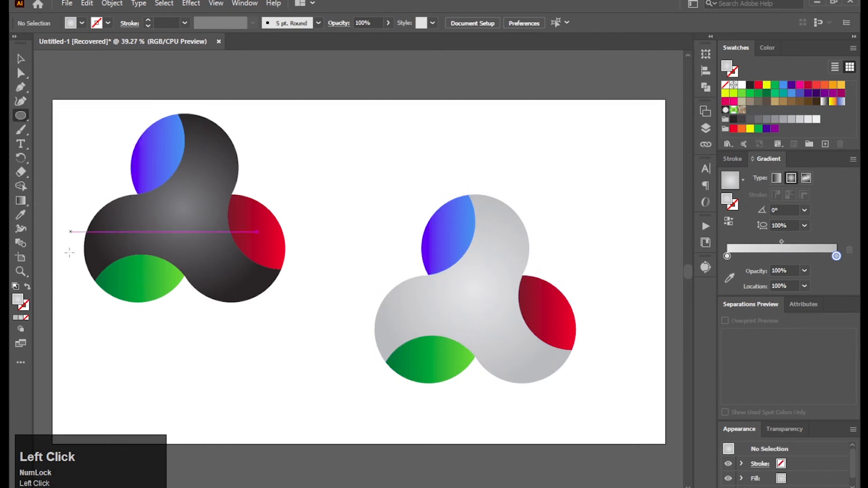
{"action": "key", "text": "d"}
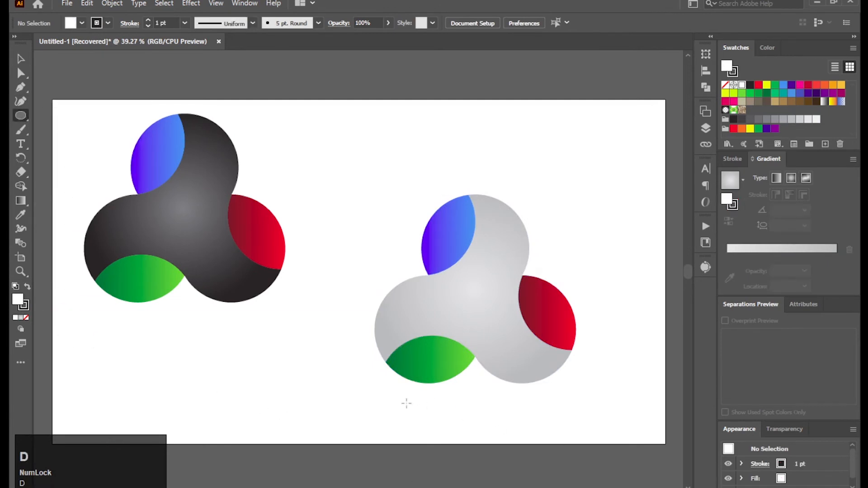
{"action": "left_click_drag", "start_coordinate": [407, 403], "coordinate": [590, 416]}
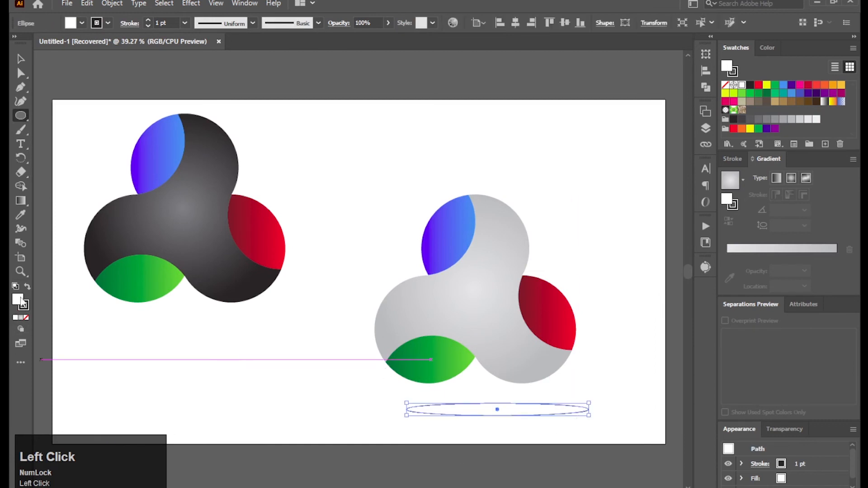
{"action": "left_click", "coordinate": [29, 287]}
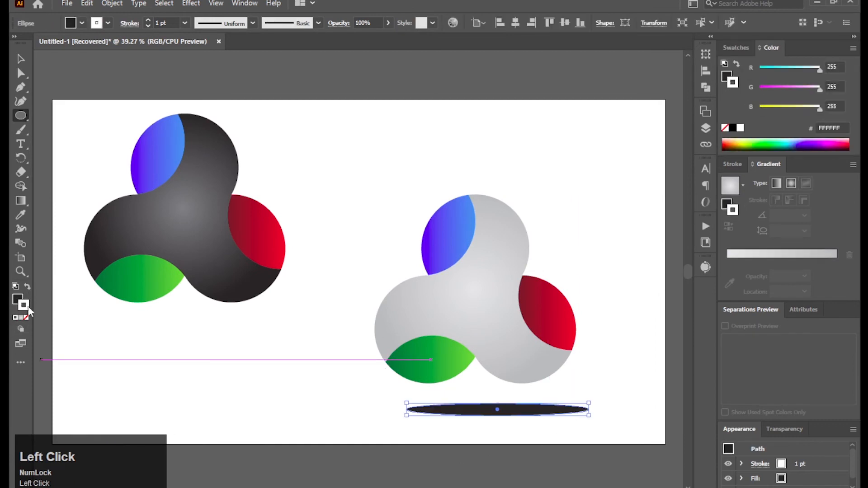
{"action": "left_click", "coordinate": [26, 317]}
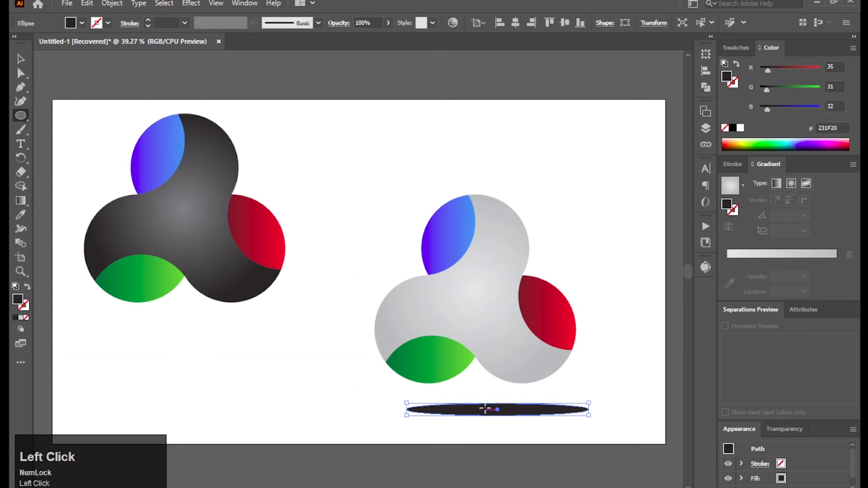
Move the black ellipse closer beneath the light grey logo and centre the two horizontally
{"action": "left_click", "coordinate": [20, 59]}
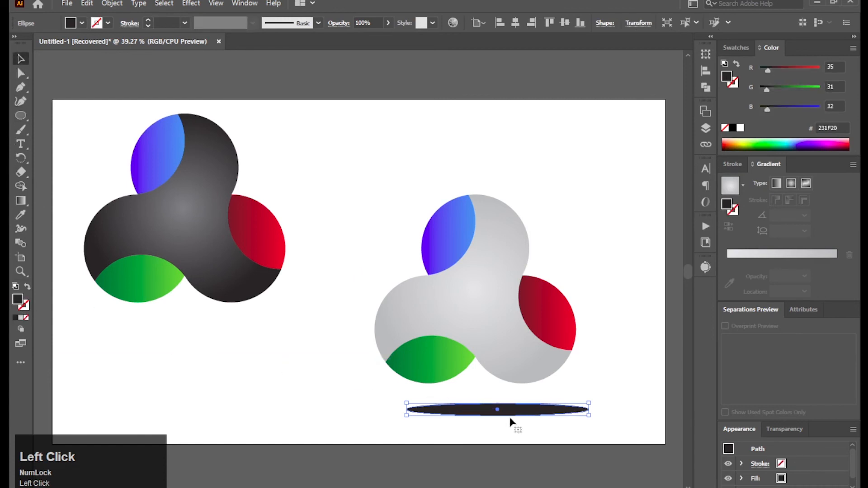
{"action": "left_click_drag", "start_coordinate": [502, 410], "coordinate": [480, 397]}
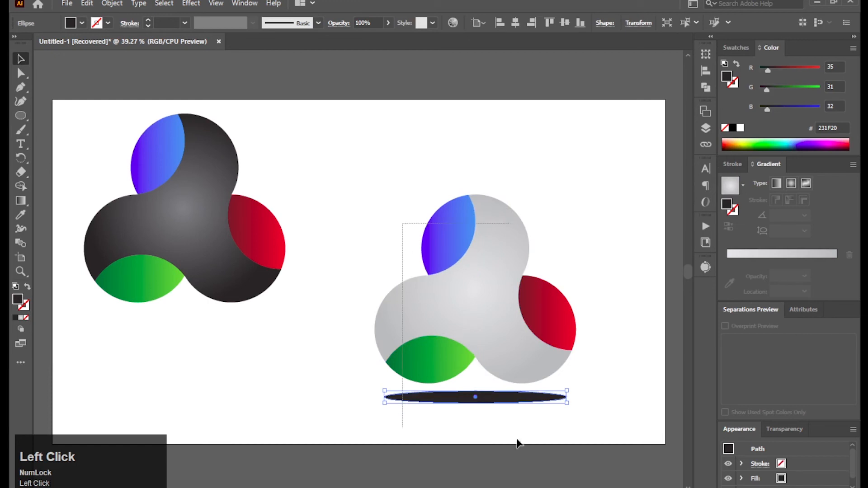
{"action": "left_click_drag", "start_coordinate": [517, 439], "coordinate": [576, 446]}
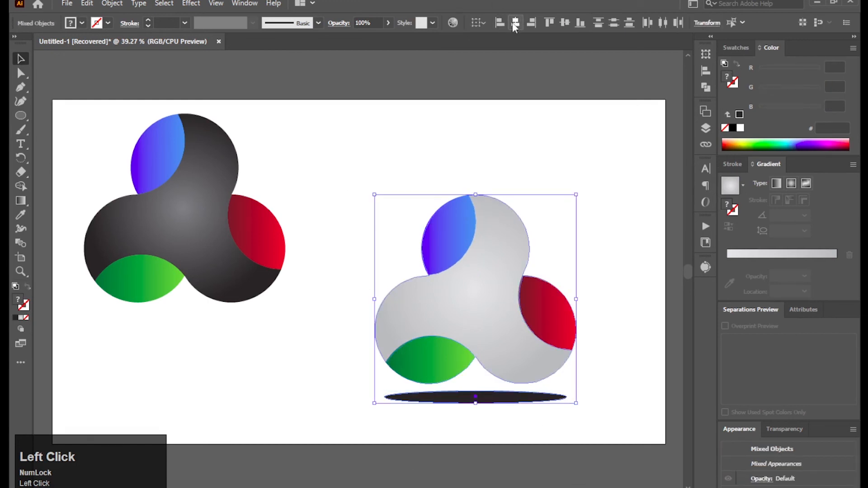
{"action": "left_click", "coordinate": [559, 117]}
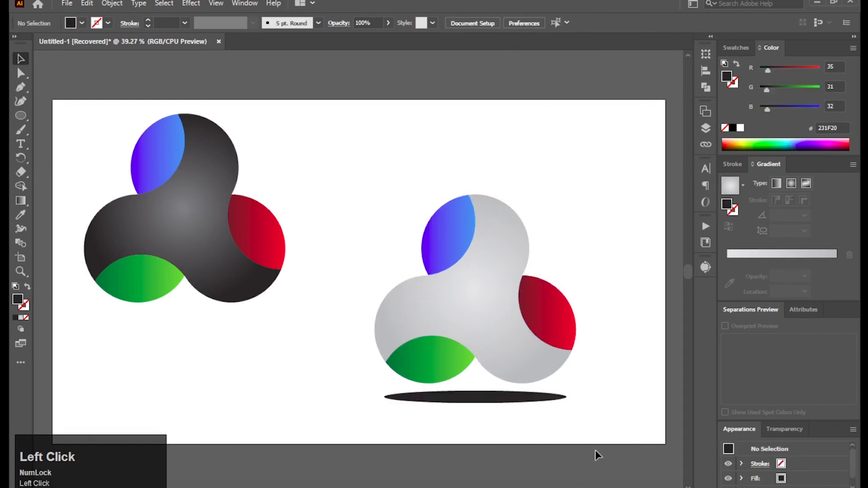
Apply a Feather effect with a 19 pt radius to the black ellipse
{"action": "left_click", "coordinate": [500, 400]}
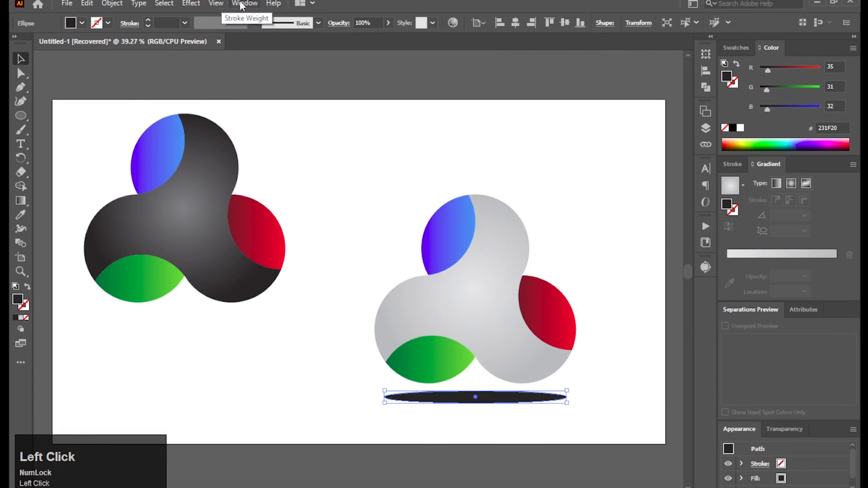
{"action": "left_click", "coordinate": [192, 3]}
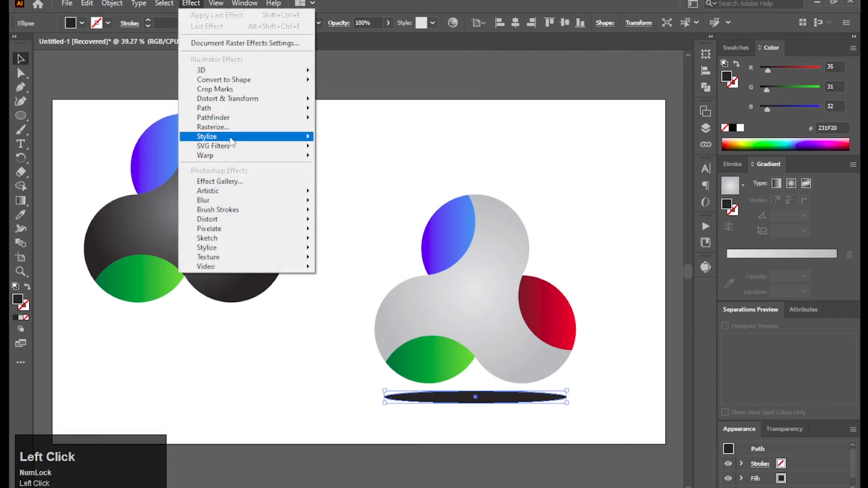
{"action": "mouse_move", "coordinate": [259, 144]}
{"action": "left_click", "coordinate": [344, 152]}
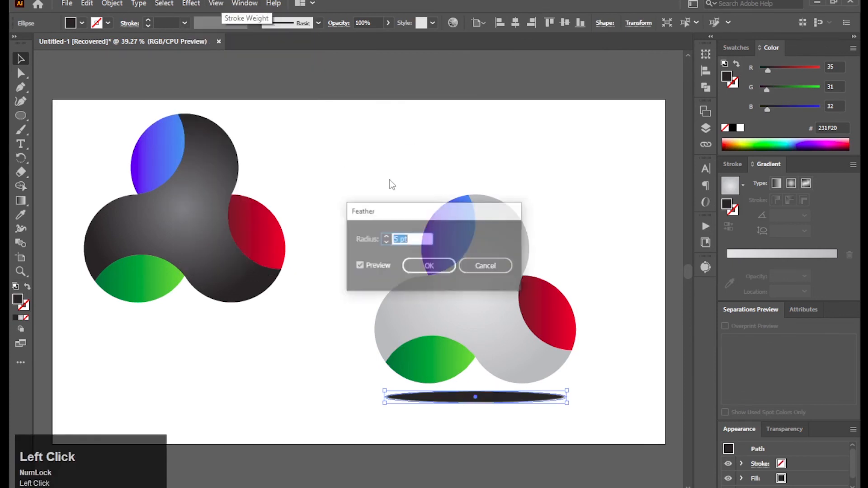
{"action": "scroll", "coordinate": [420, 240], "scroll_direction": "up", "scroll_amount": 17}
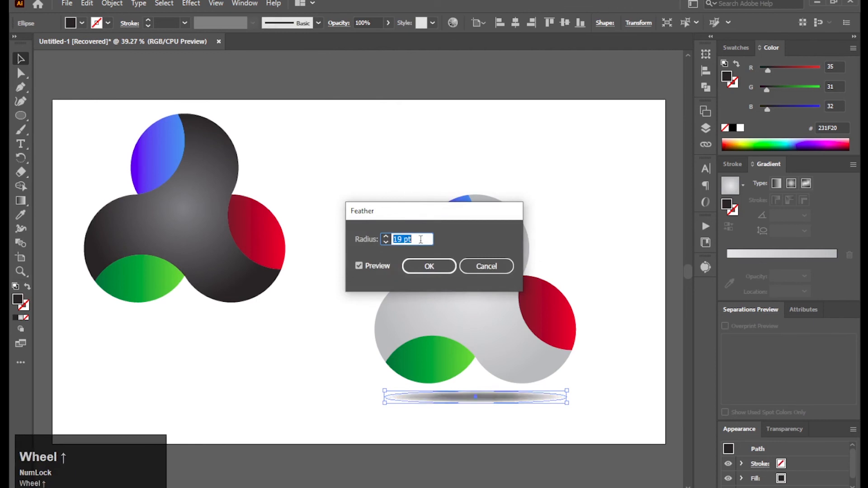
{"action": "left_click", "coordinate": [429, 266]}
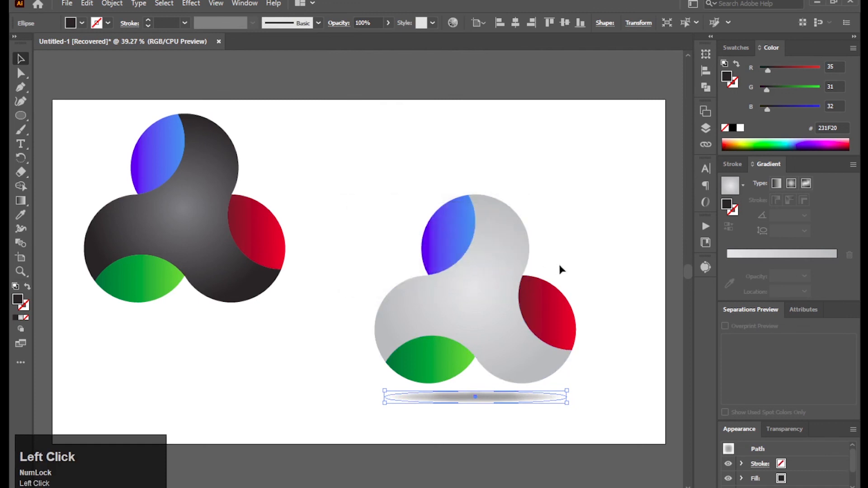
{"action": "left_click", "coordinate": [579, 335]}
Move the feathered shadow up against the light grey logo's base and send it to the back
{"action": "left_click_drag", "start_coordinate": [505, 403], "coordinate": [493, 379]}
{"action": "right_click", "coordinate": [494, 382]}
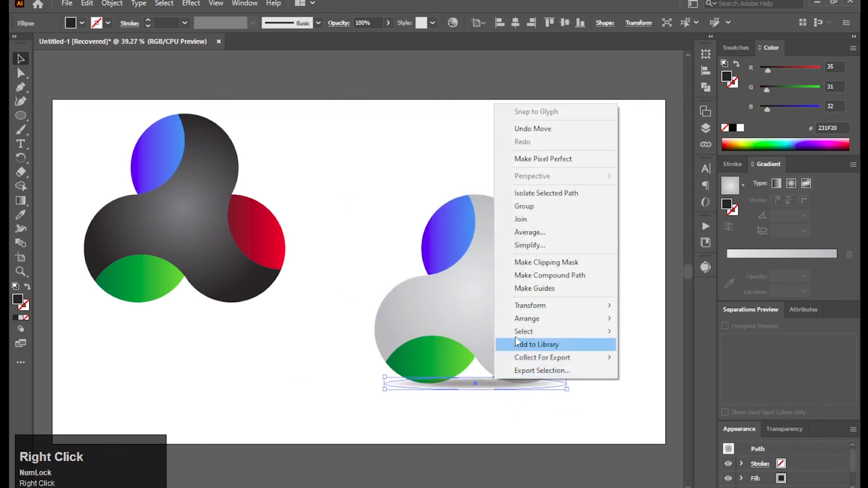
{"action": "mouse_move", "coordinate": [534, 319]}
{"action": "left_click", "coordinate": [651, 358]}
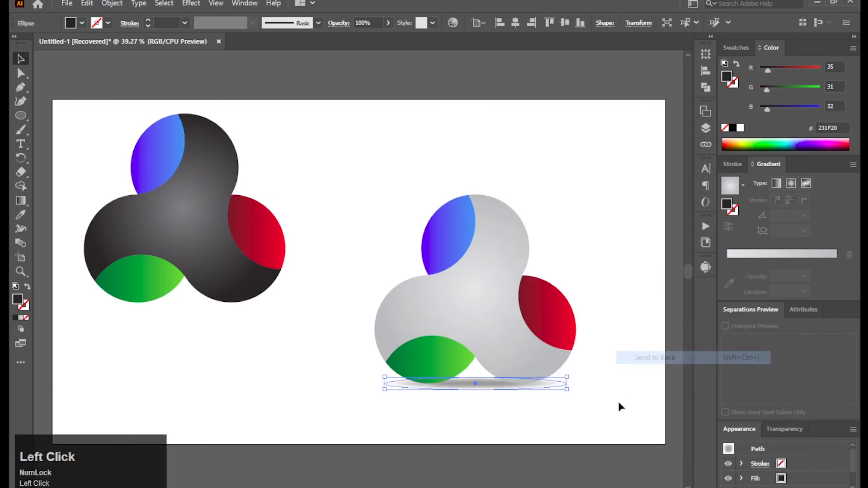
Duplicate the shadow and place the copy centred under the base of the dark logo
{"action": "left_click", "coordinate": [614, 424]}
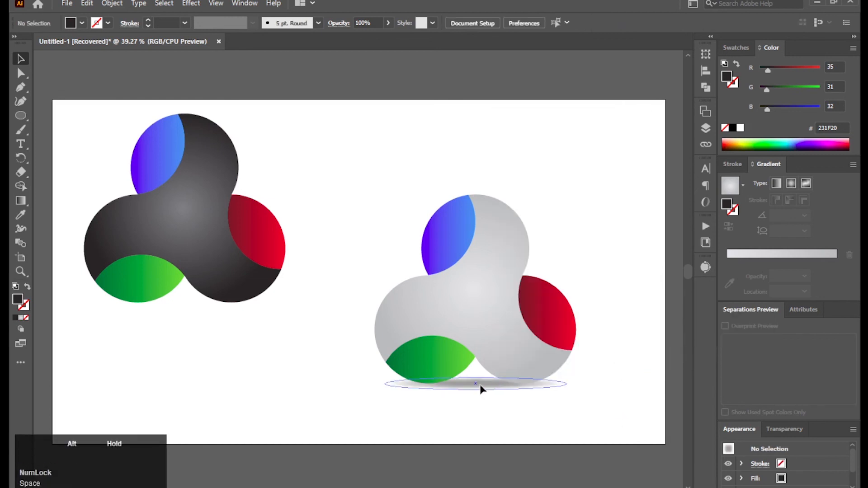
{"action": "left_click_drag", "start_coordinate": [480, 388], "coordinate": [186, 306]}
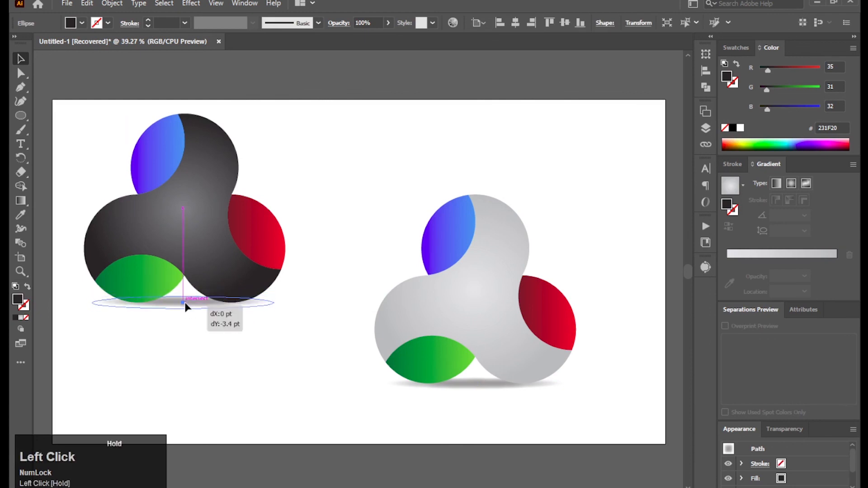
{"action": "left_click", "coordinate": [202, 353]}
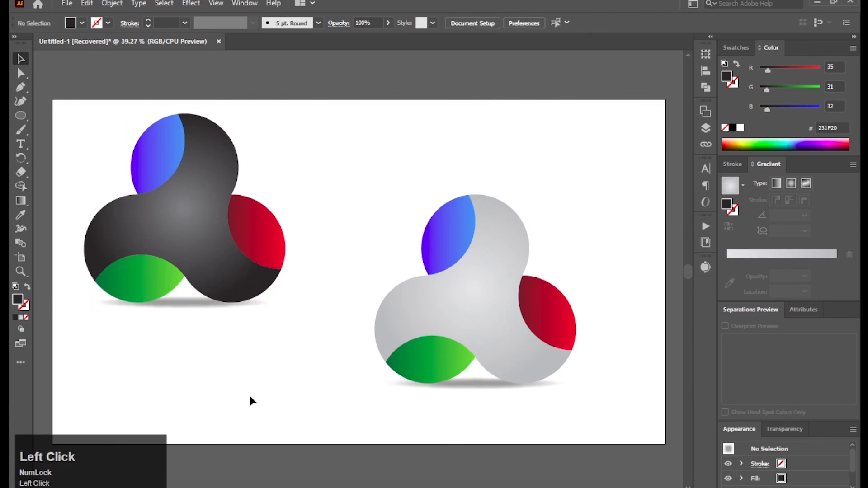